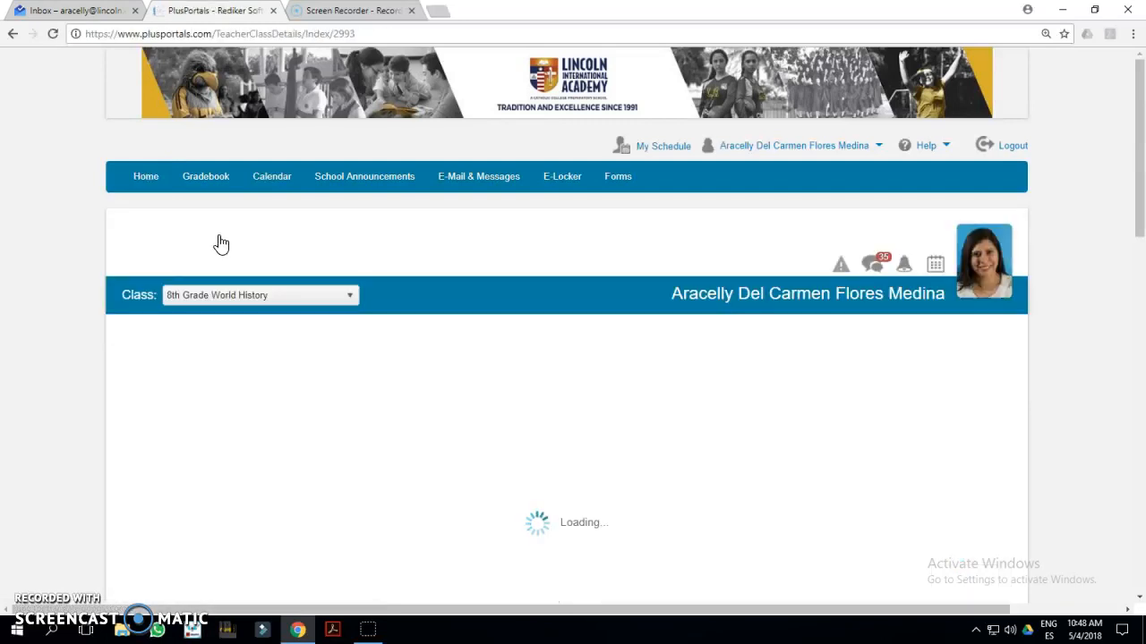
# Open the class's Lesson Planner and expand the lesson Q04W06 World War II in unit Quarter 04.
pyautogui.moveTo(1138, 115); pyautogui.dragTo(1135, 163)
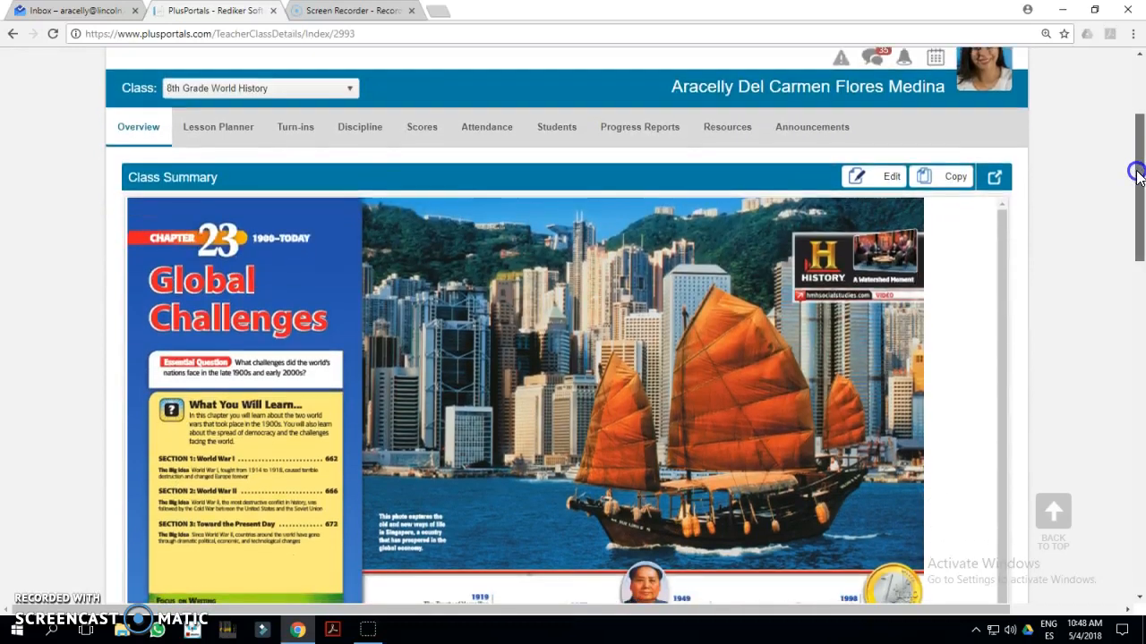
pyautogui.click(238, 129)
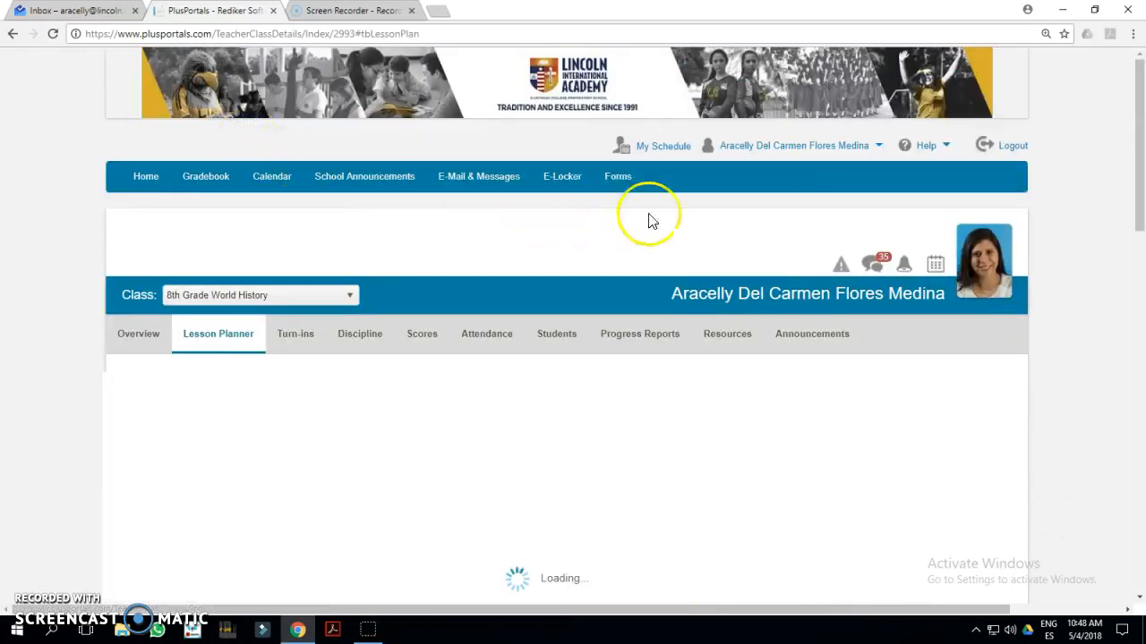
pyautogui.moveTo(1141, 197); pyautogui.dragTo(1139, 446)
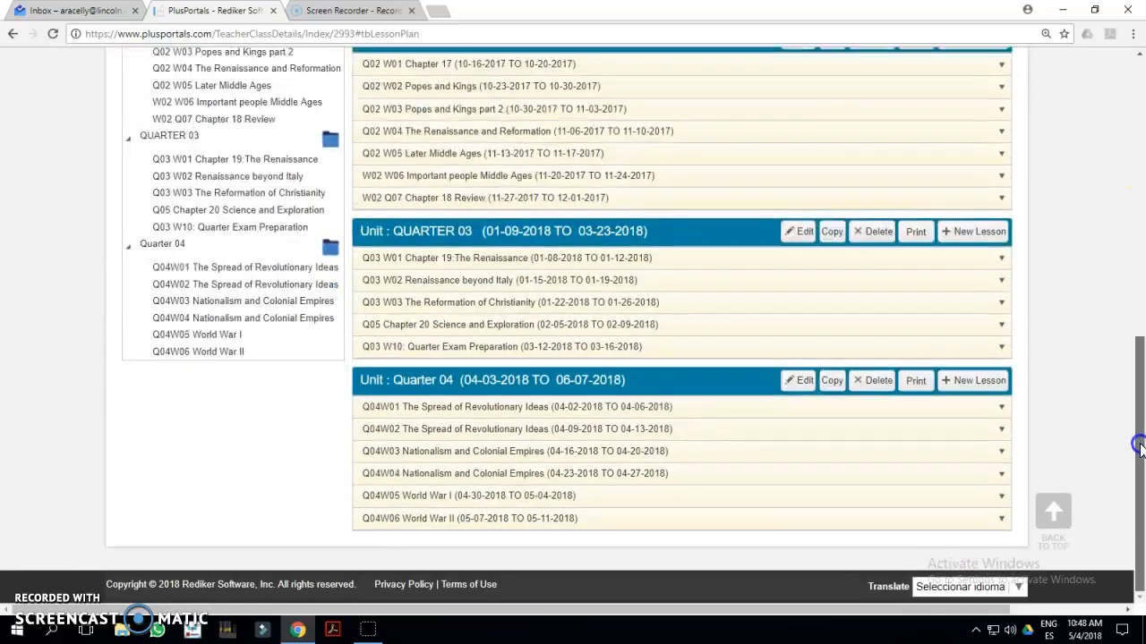
pyautogui.click(438, 523)
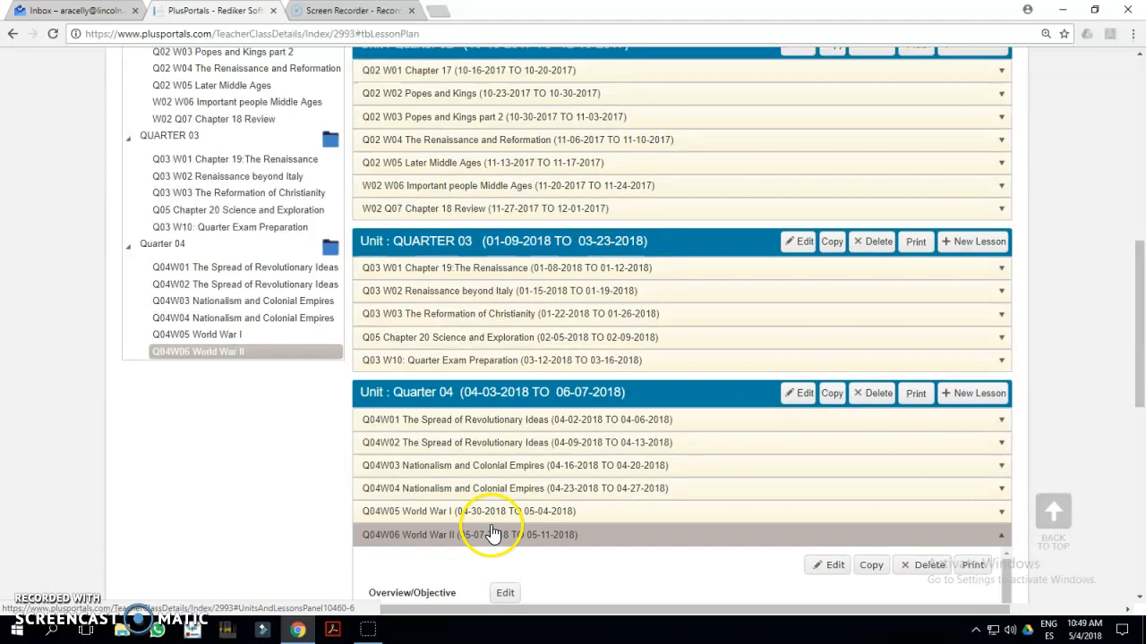
# Start creating a new quiz in the Activities section of the World War II lesson.
pyautogui.moveTo(1143, 328); pyautogui.dragTo(1135, 505)
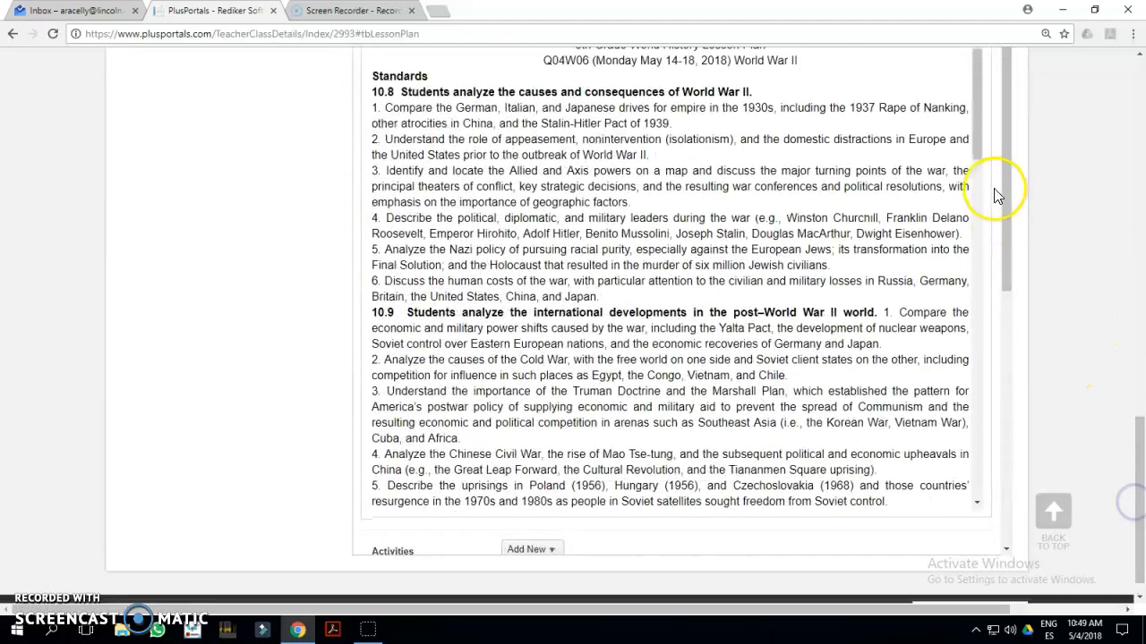
pyautogui.moveTo(1008, 158); pyautogui.dragTo(1006, 301)
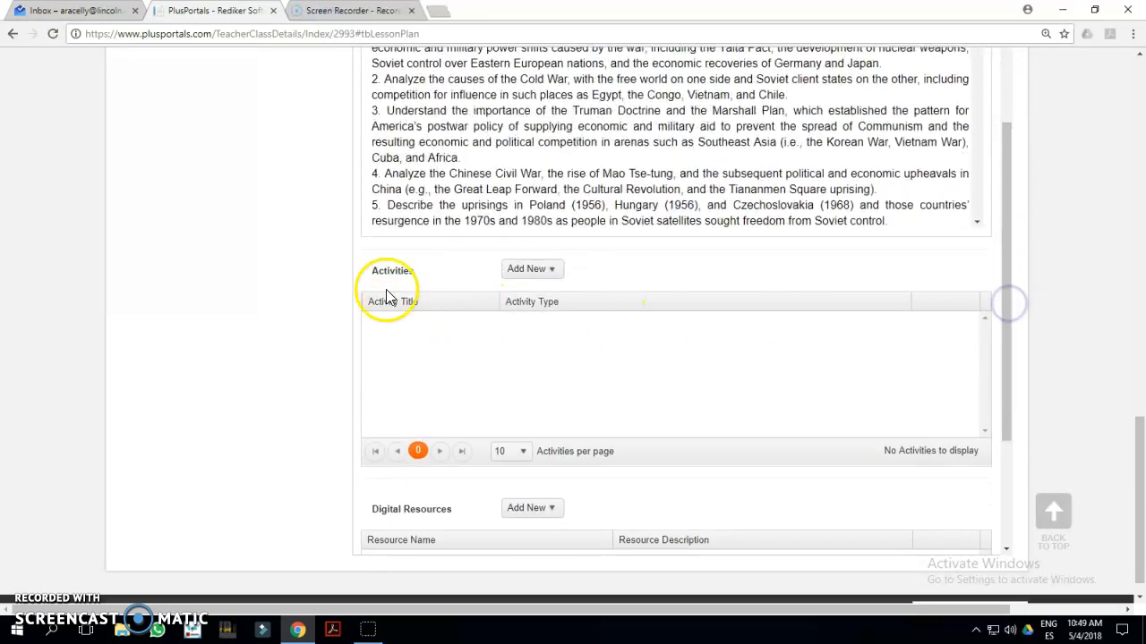
pyautogui.click(537, 274)
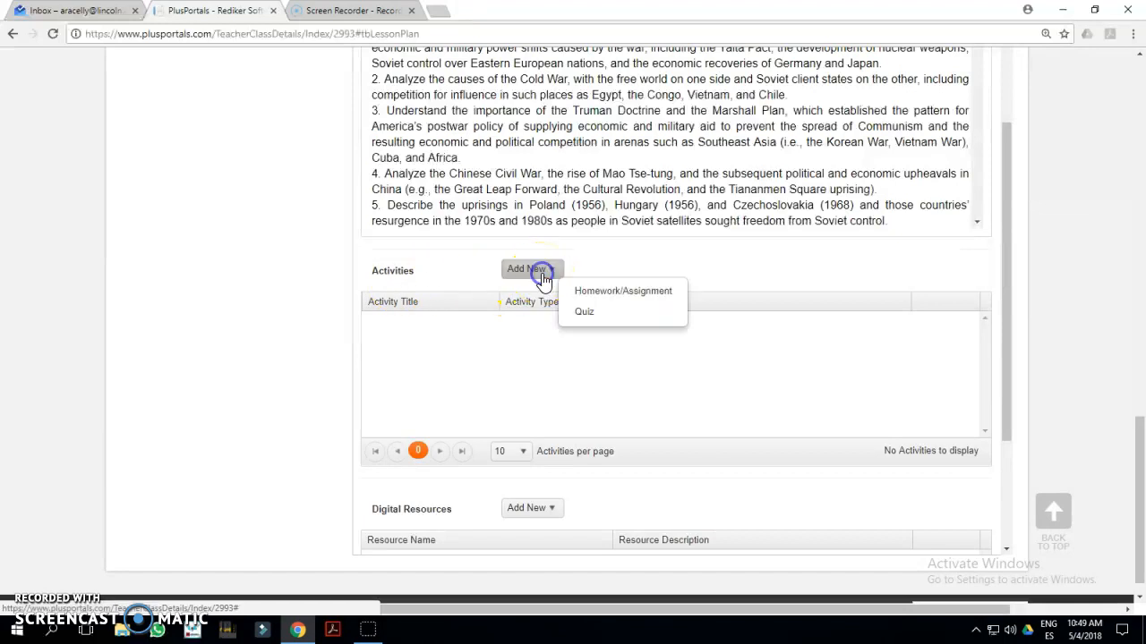
pyautogui.click(586, 313)
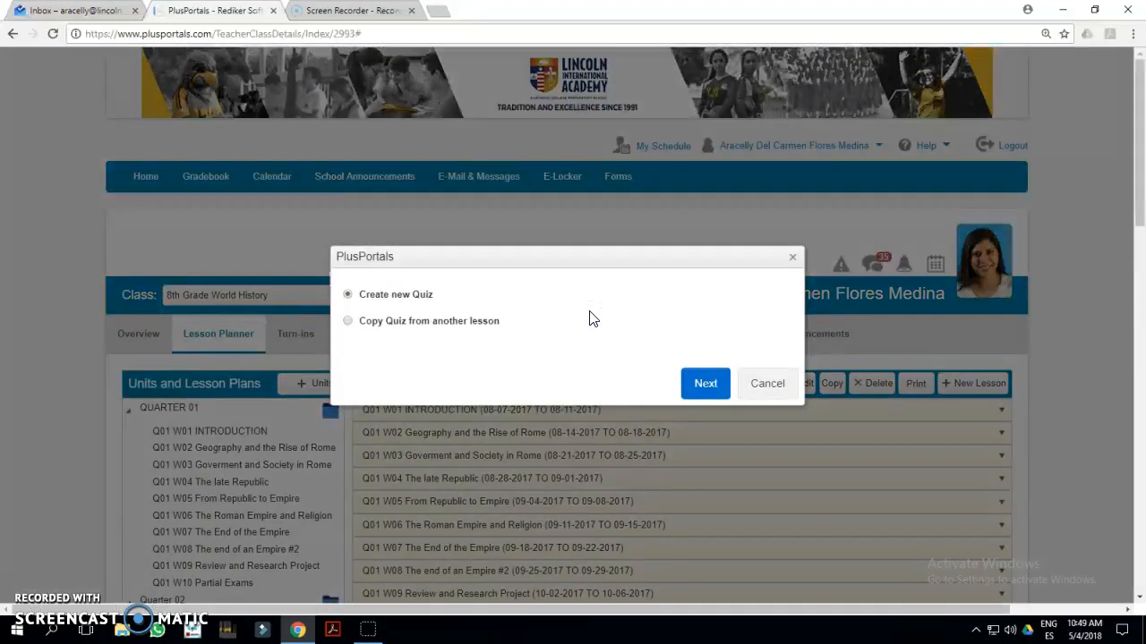
pyautogui.click(577, 322)
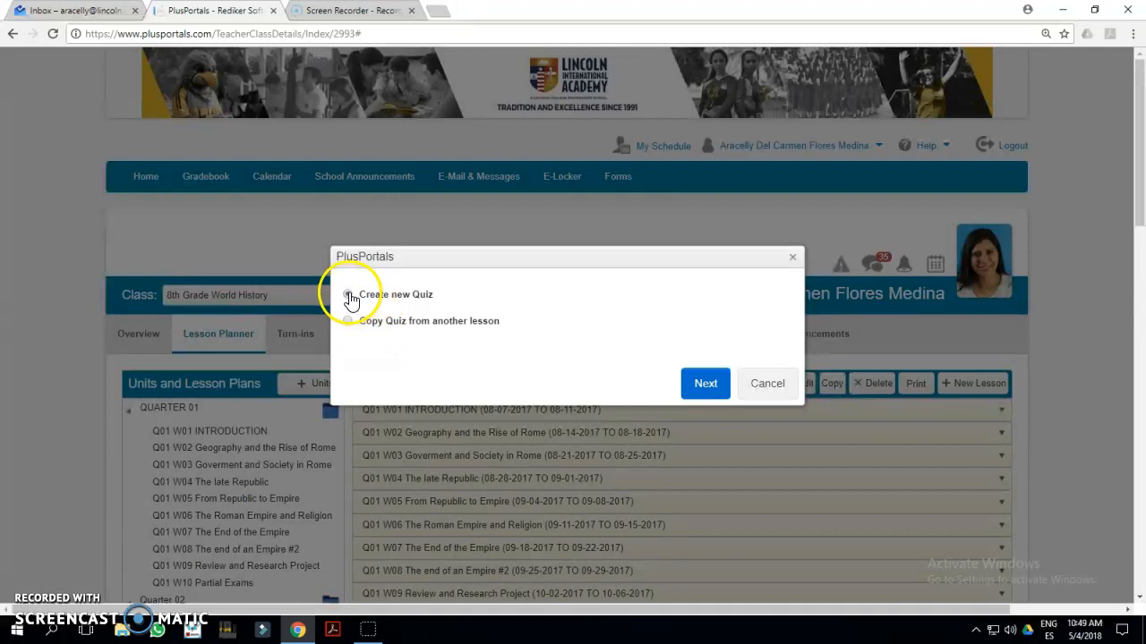
pyautogui.click(703, 383)
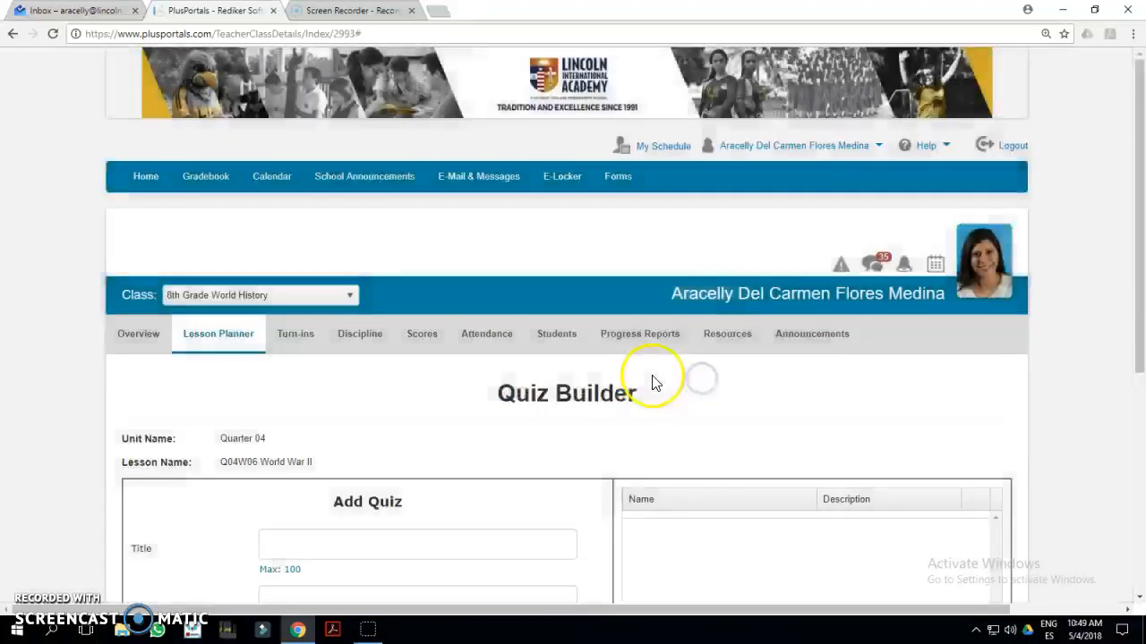
# Title the quiz "Trial Test", describe it as "This is just a trial version" and set its duration to 60 minutes.
pyautogui.moveTo(1140, 200); pyautogui.dragTo(1119, 365)
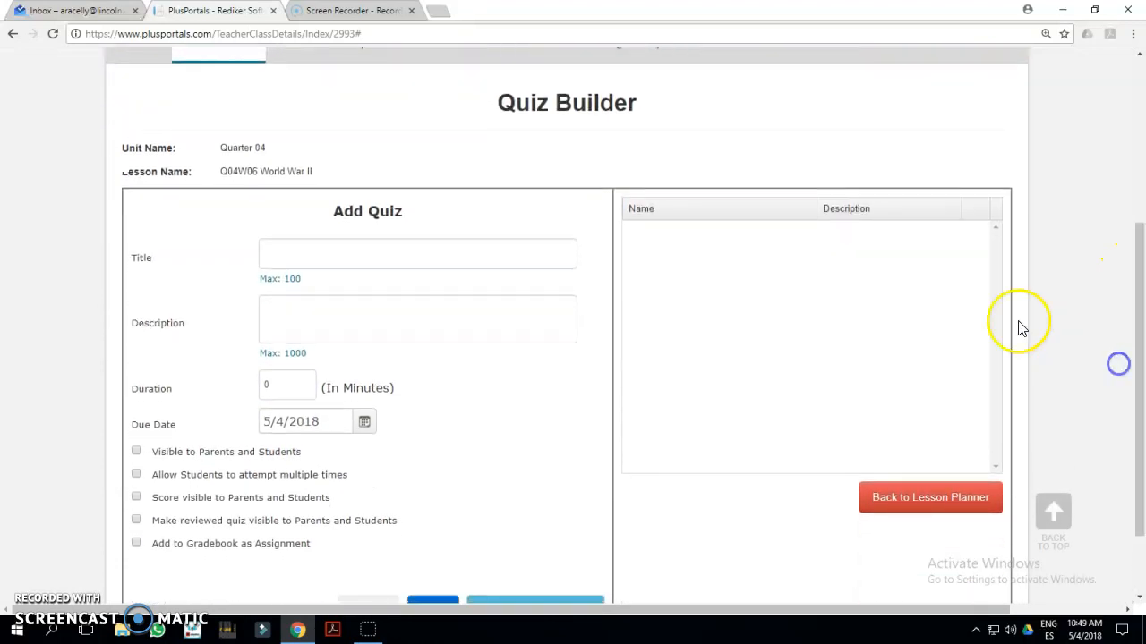
pyautogui.click(296, 256)
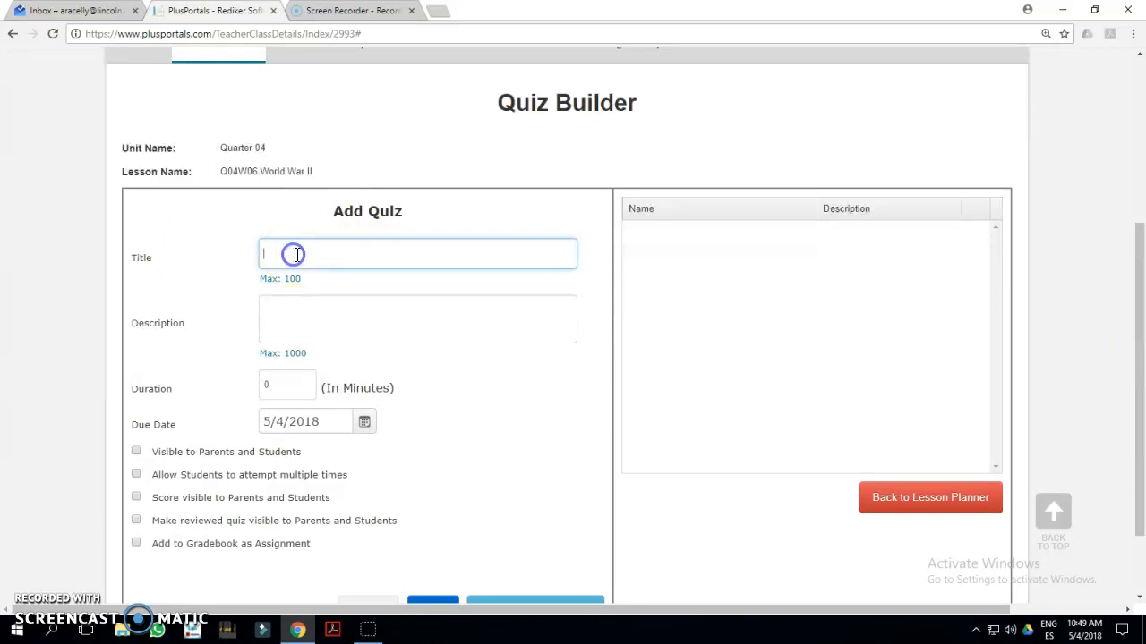
pyautogui.write('Trial Test')
pyautogui.click(280, 318)
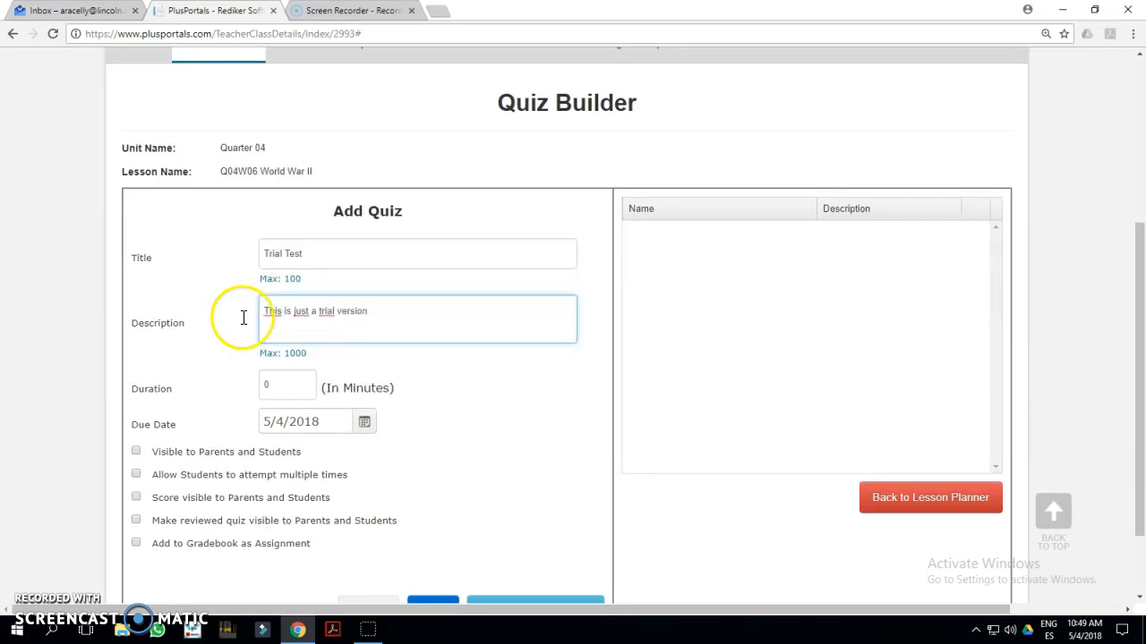
pyautogui.click(268, 383)
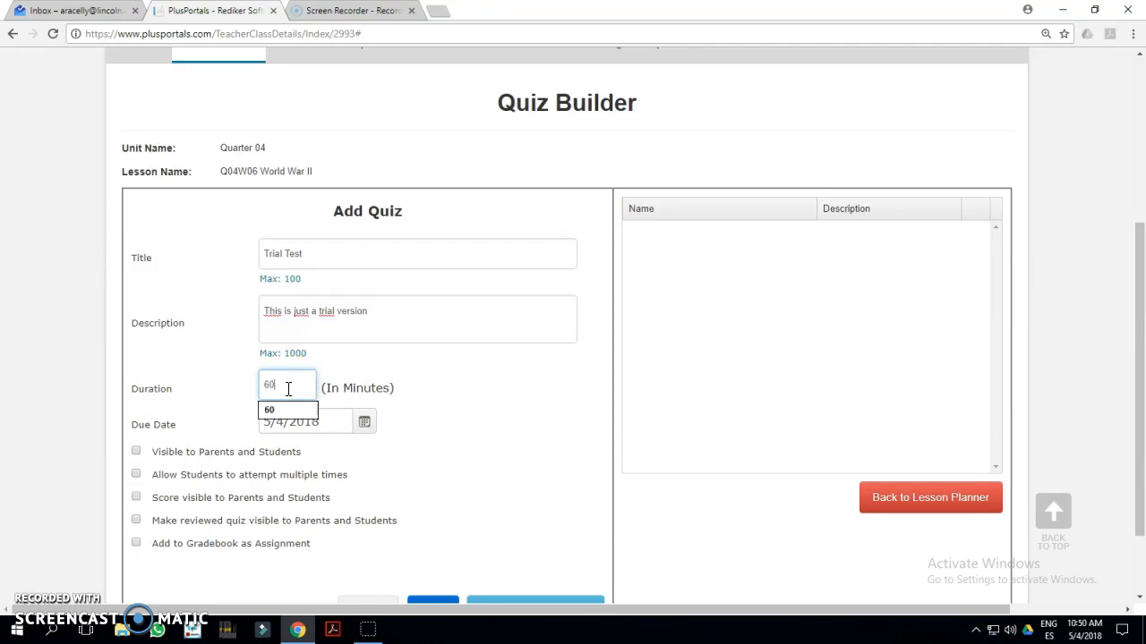
pyautogui.click(409, 383)
# Set the quiz's due date to 5/11/2018 and make it visible to parents and students with publish date 5/10/2018.
pyautogui.moveTo(1141, 260); pyautogui.dragTo(1142, 324)
pyautogui.click(363, 329)
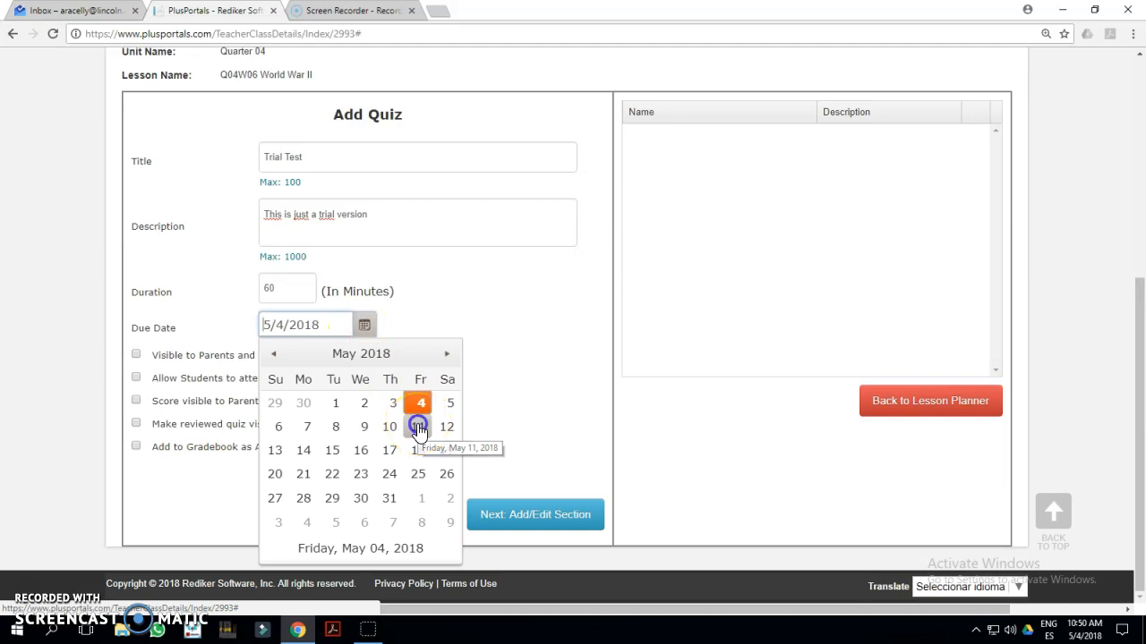
pyautogui.click(418, 427)
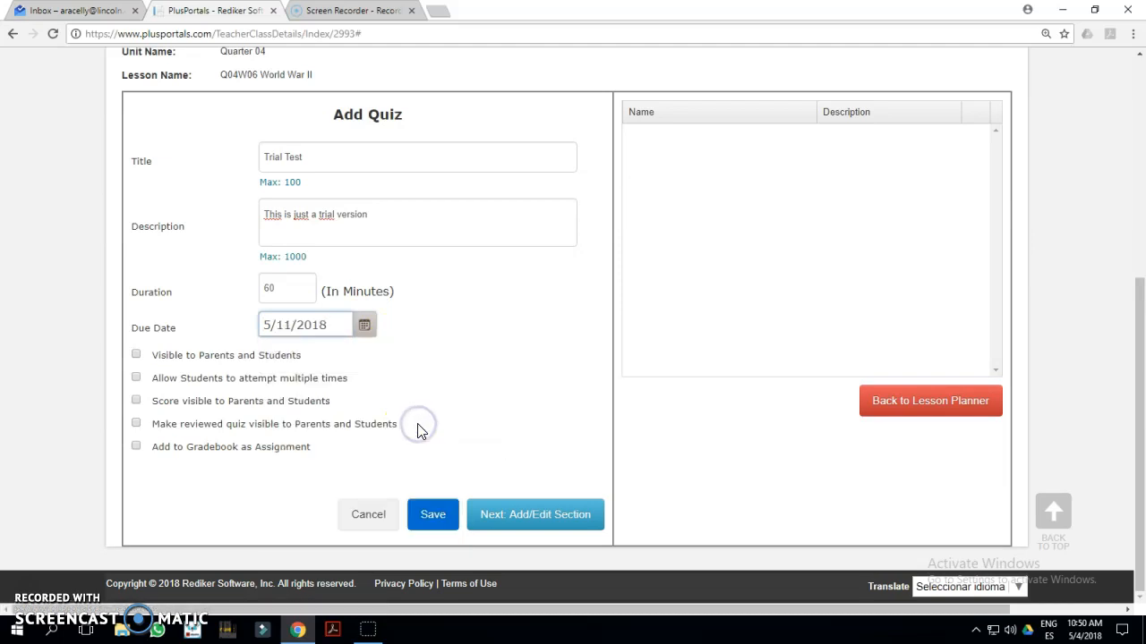
pyautogui.click(136, 356)
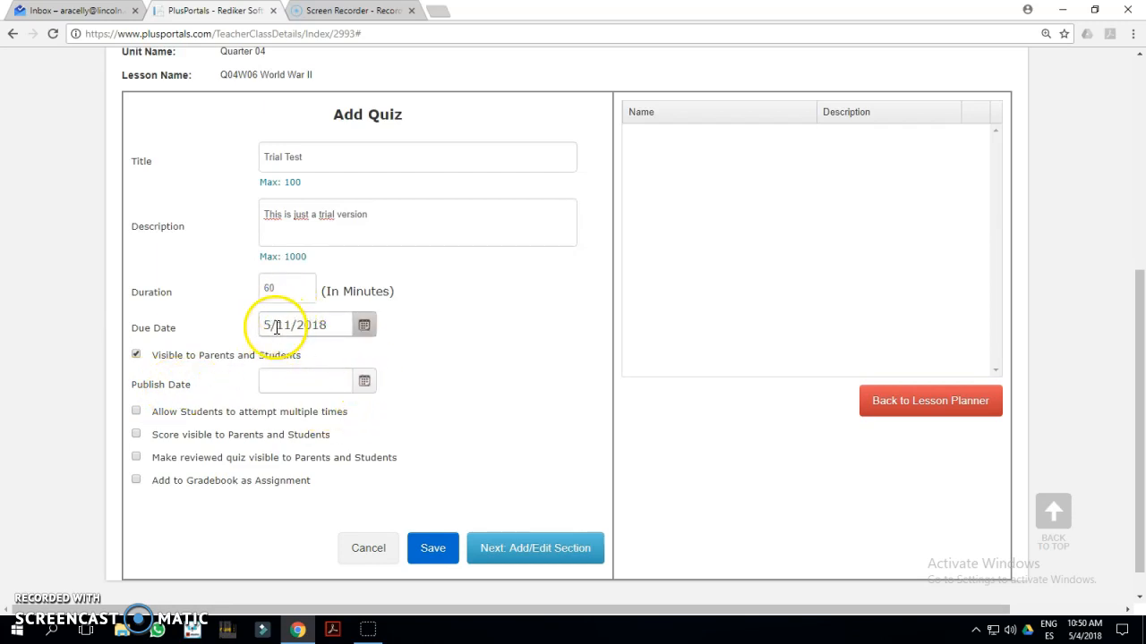
pyautogui.click(364, 384)
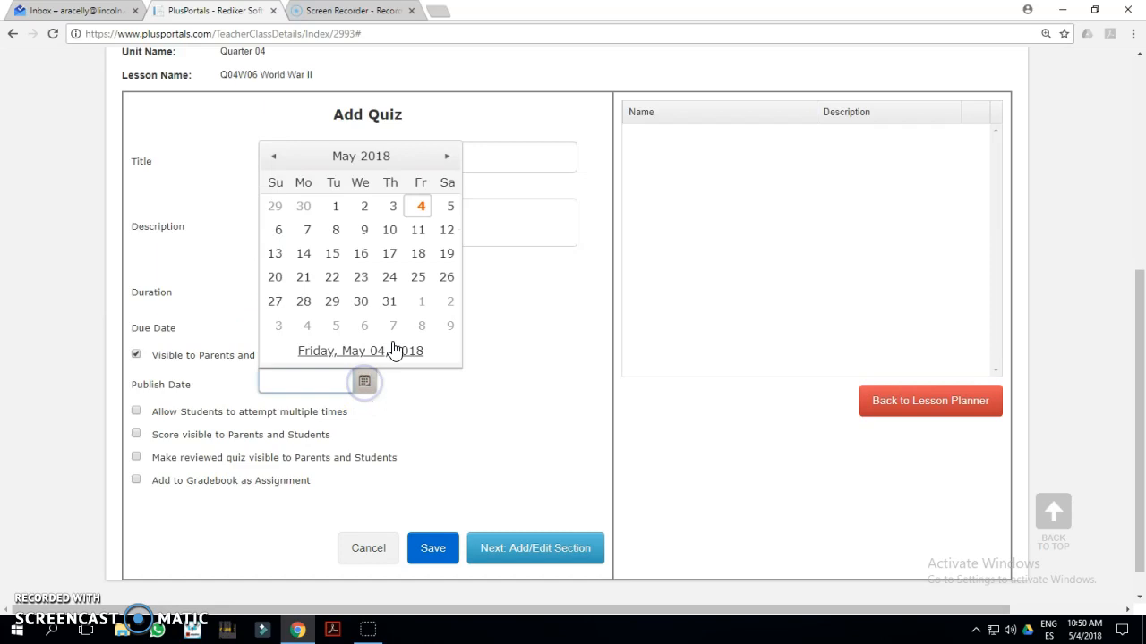
pyautogui.click(386, 234)
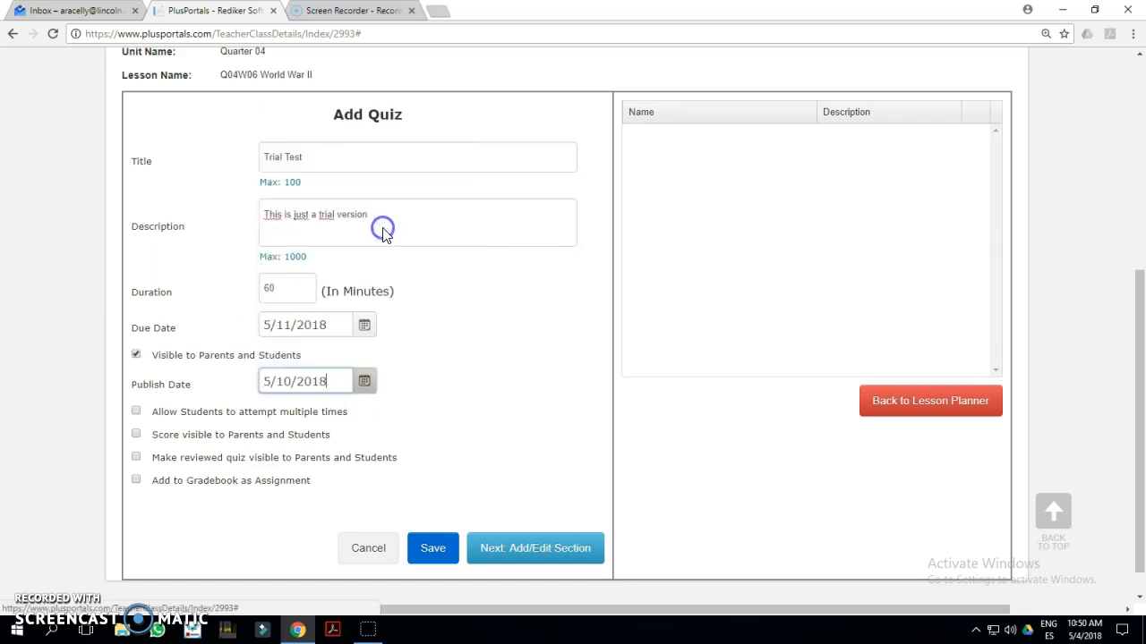
# Proceed to the quiz's sections and set up a section described as "Chapter 23 Section 1" with randomized questions.
pyautogui.moveTo(1139, 358); pyautogui.dragTo(1142, 378)
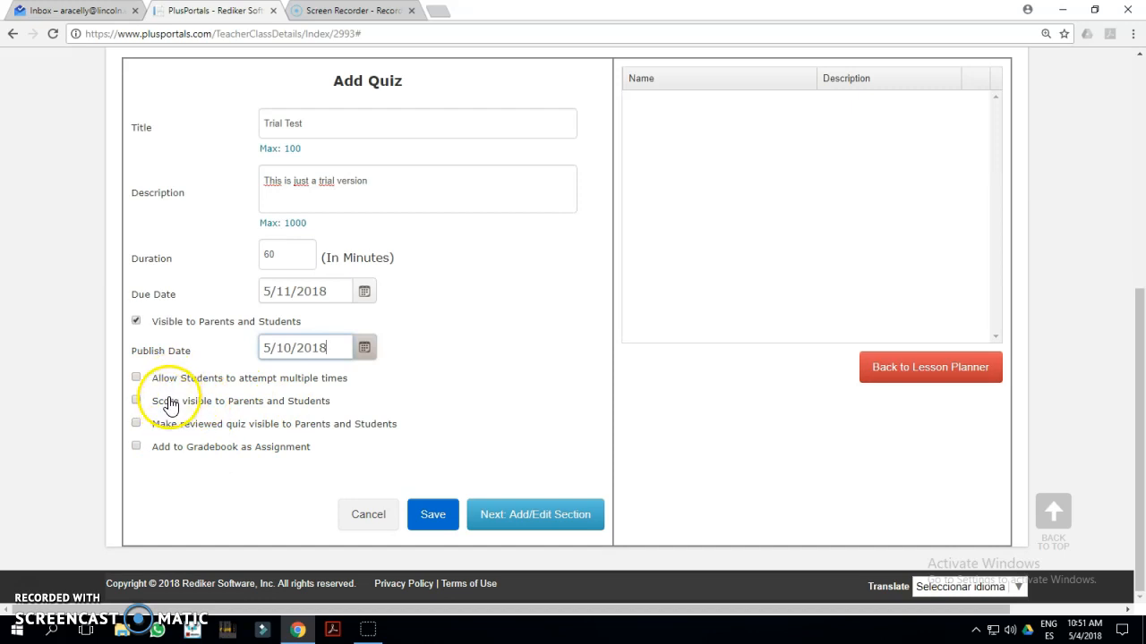
pyautogui.click(546, 517)
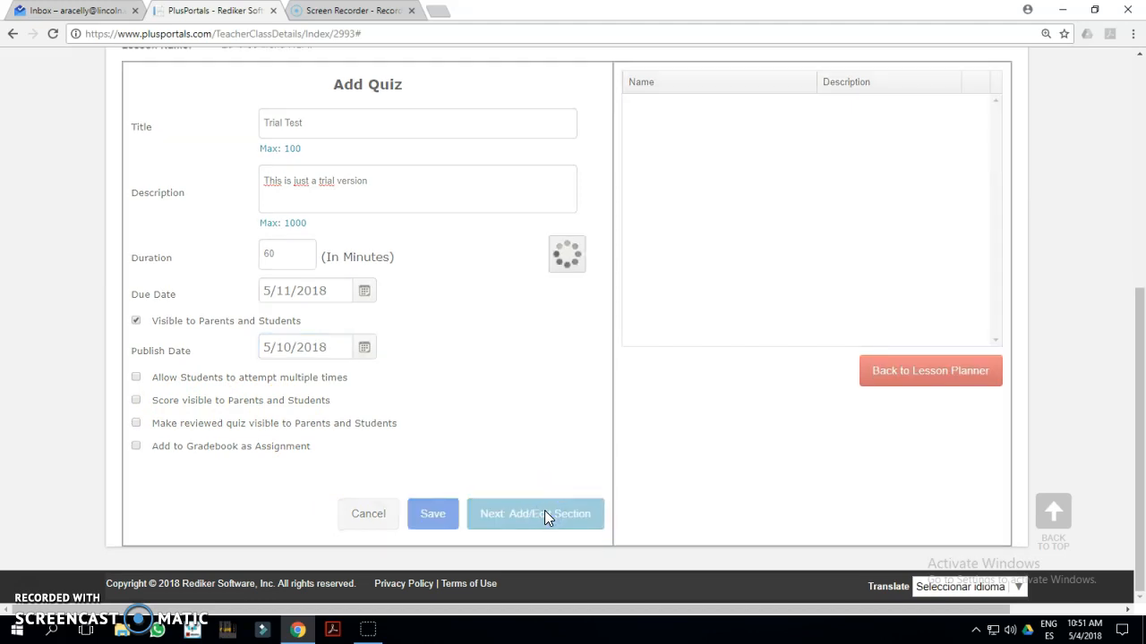
pyautogui.click(344, 320)
pyautogui.write('C')
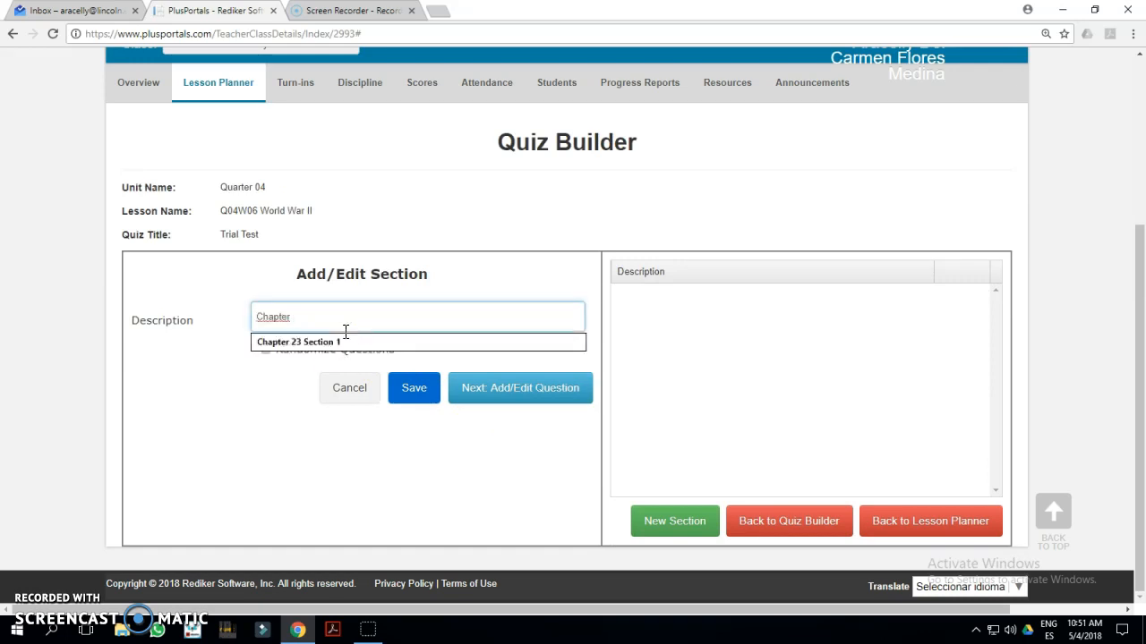
pyautogui.write('hapter')
pyautogui.click(344, 340)
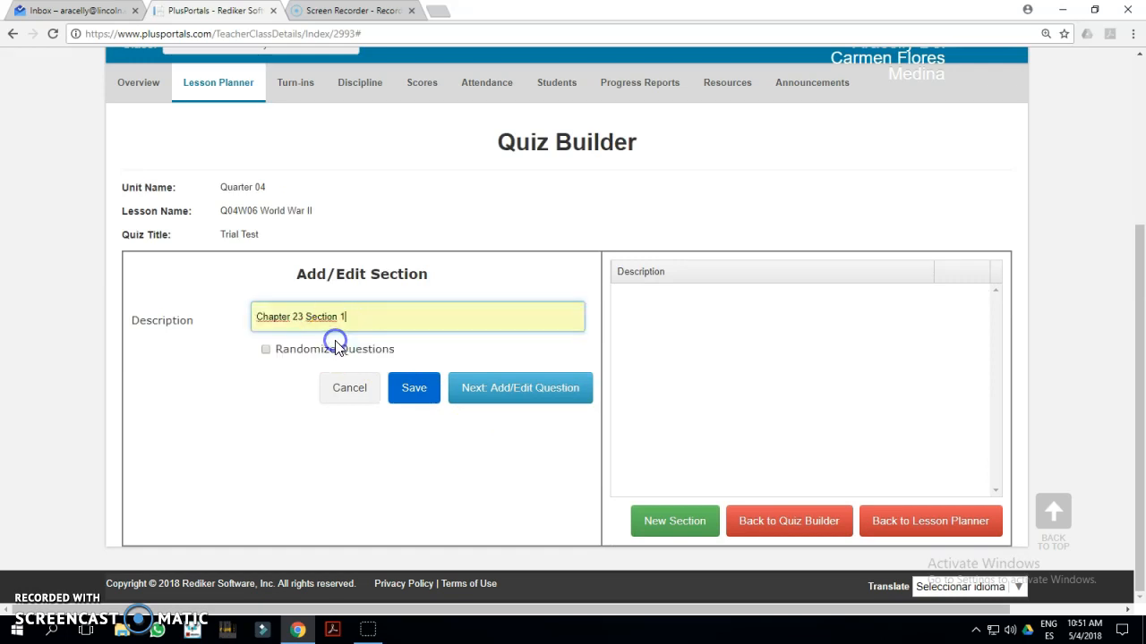
pyautogui.click(266, 352)
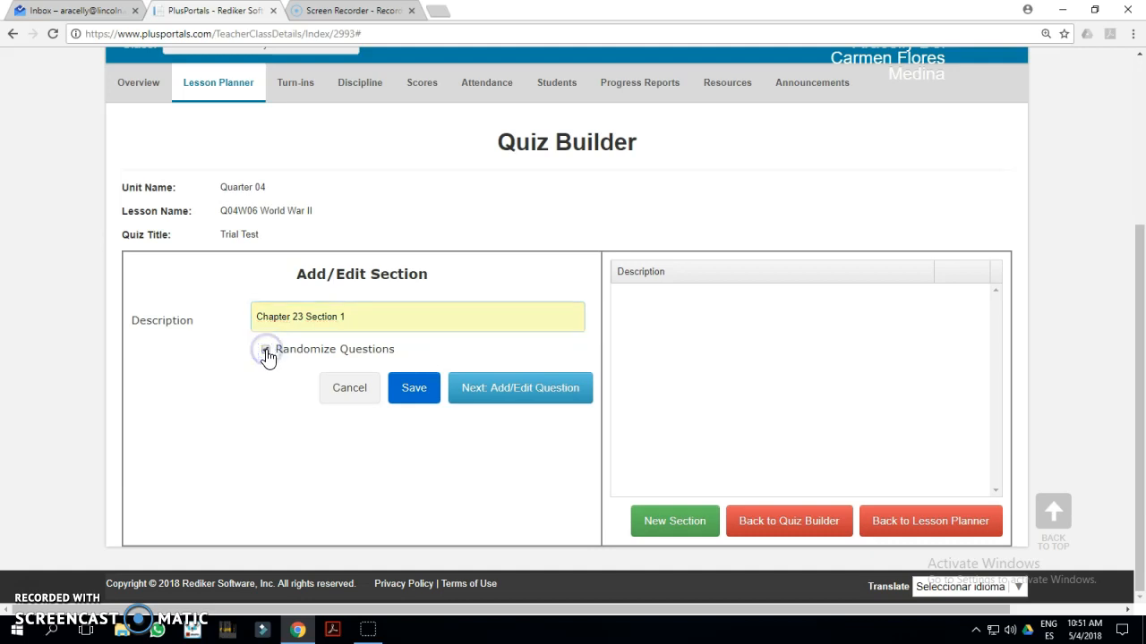
# Proceed to the section's questions and set the new question's type to Multiple Choice One Answer.
pyautogui.click(510, 390)
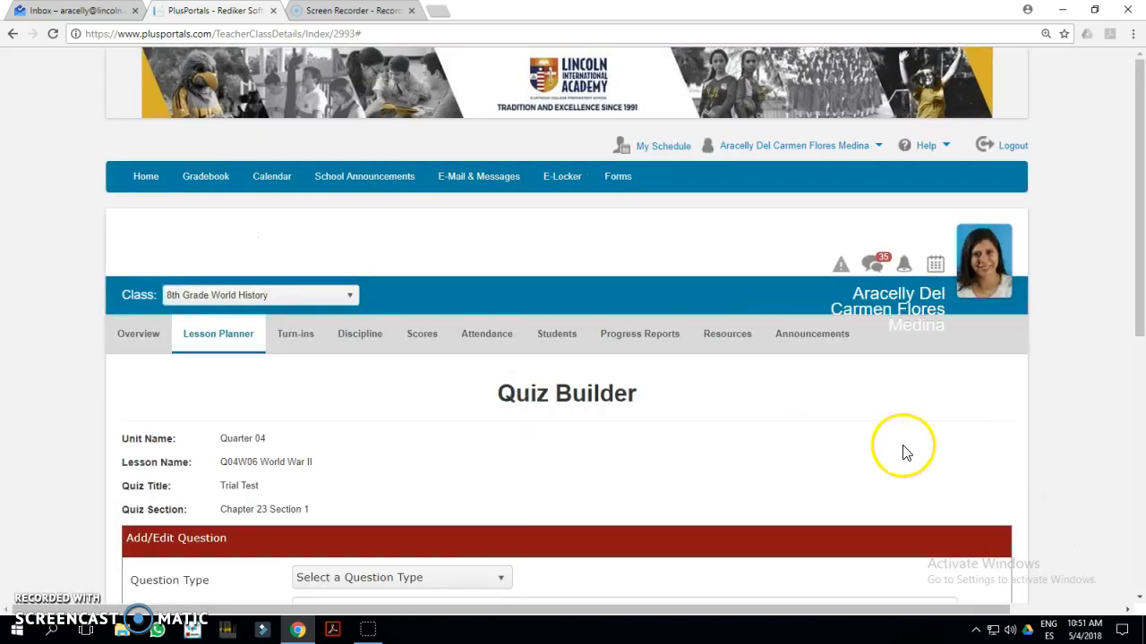
pyautogui.moveTo(1137, 102); pyautogui.dragTo(1136, 305)
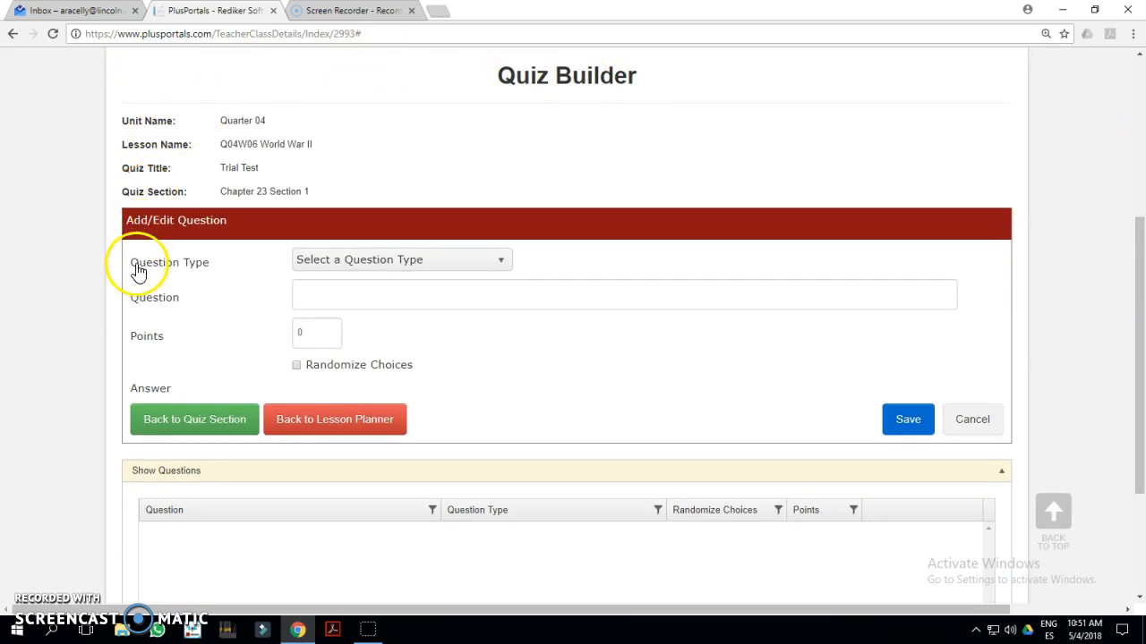
pyautogui.click(351, 268)
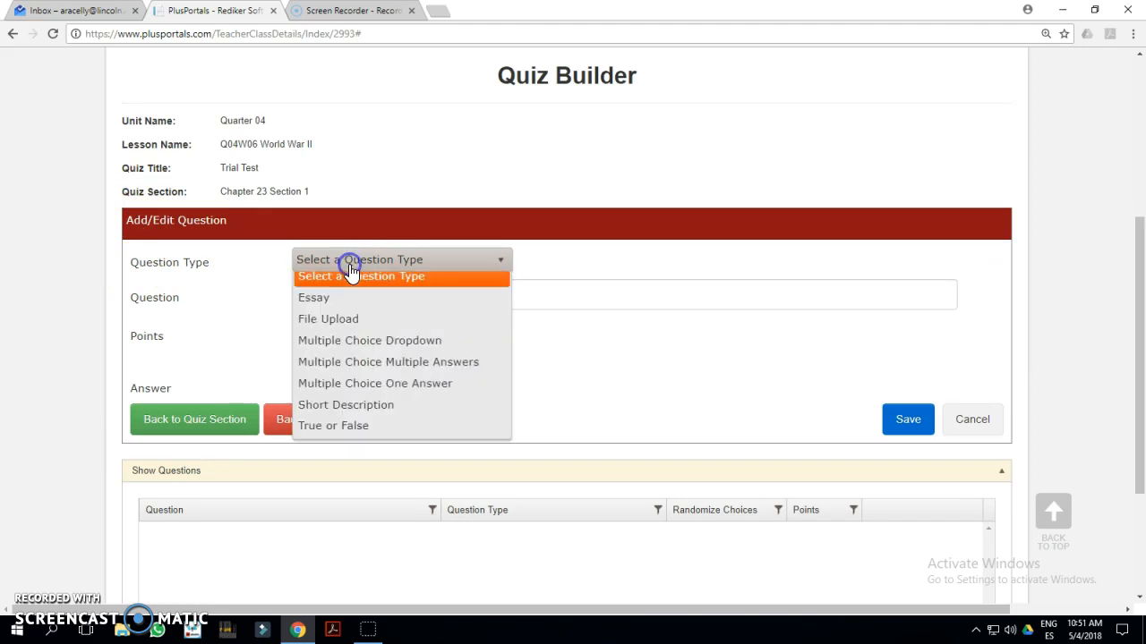
pyautogui.click(368, 349)
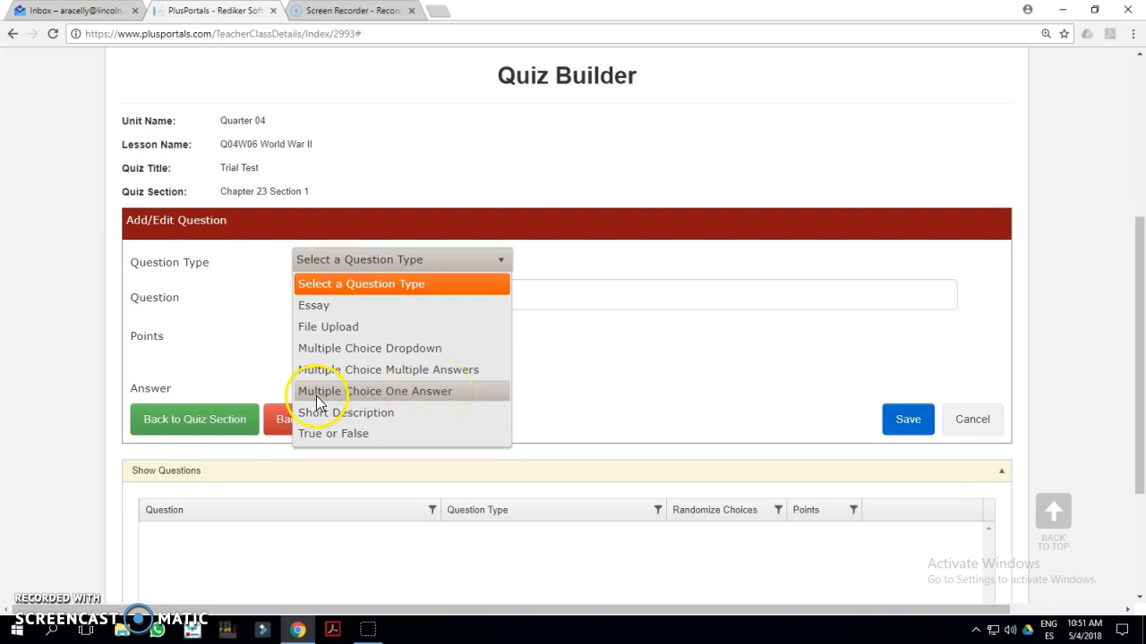
pyautogui.click(430, 393)
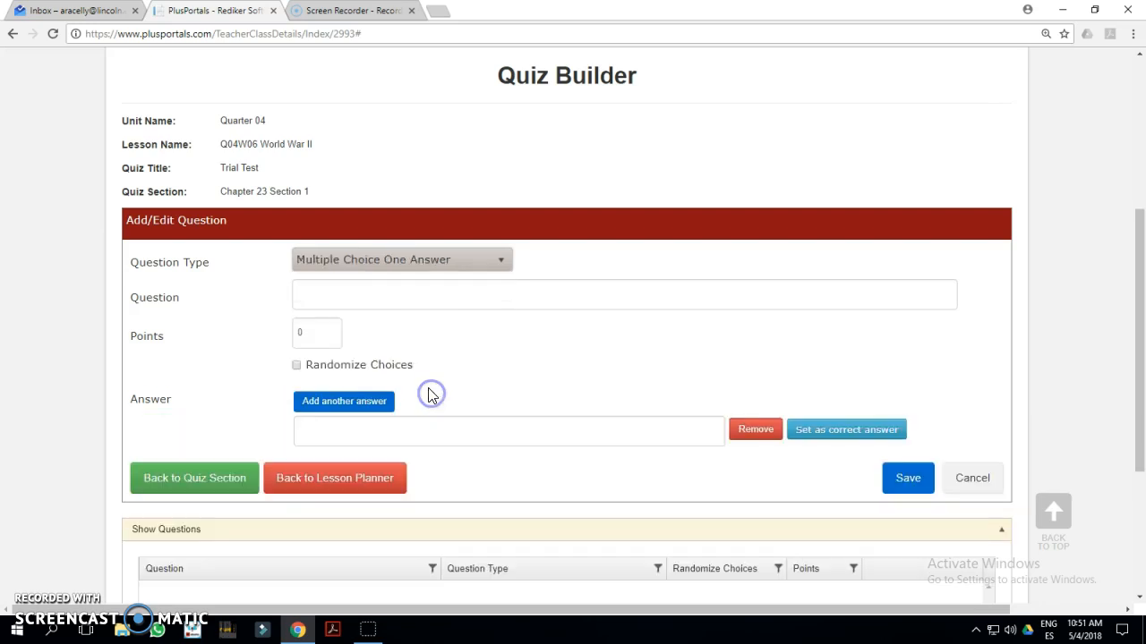
# Enter the question "Is this a trial version of a test?", worth 20 points, with randomized choices.
pyautogui.click(349, 297)
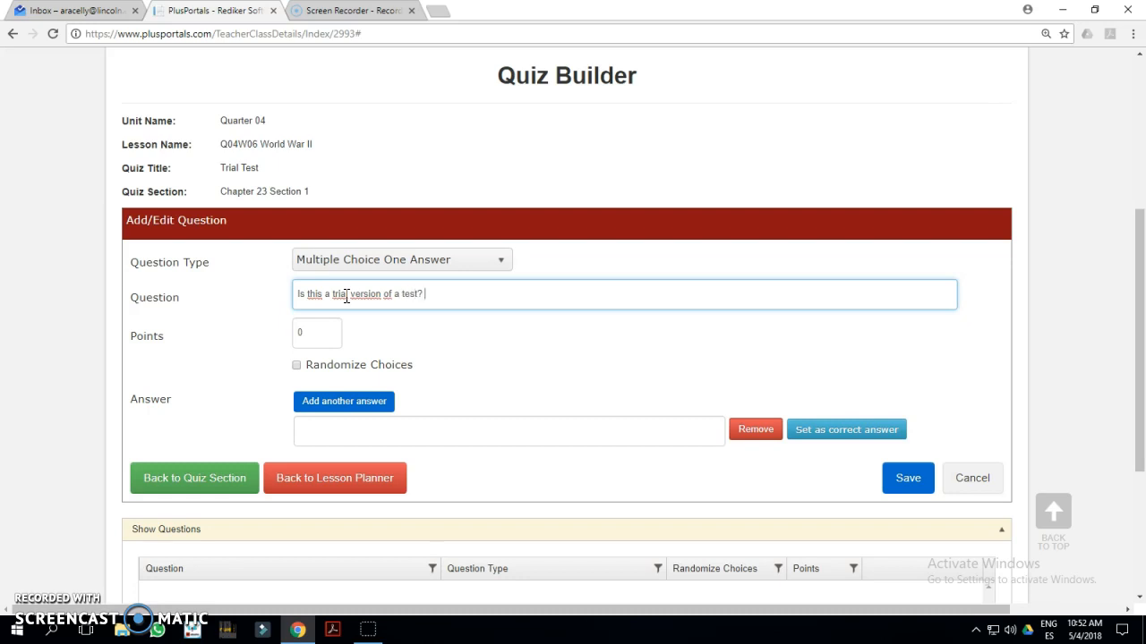
pyautogui.click(323, 330)
pyautogui.write('2')
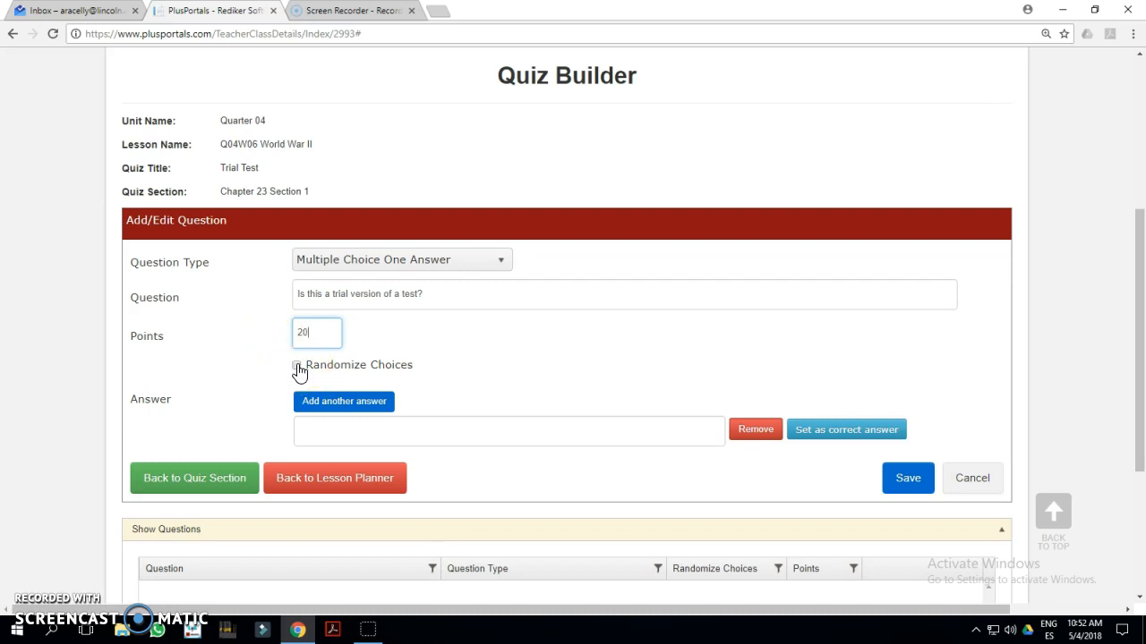
pyautogui.click(297, 366)
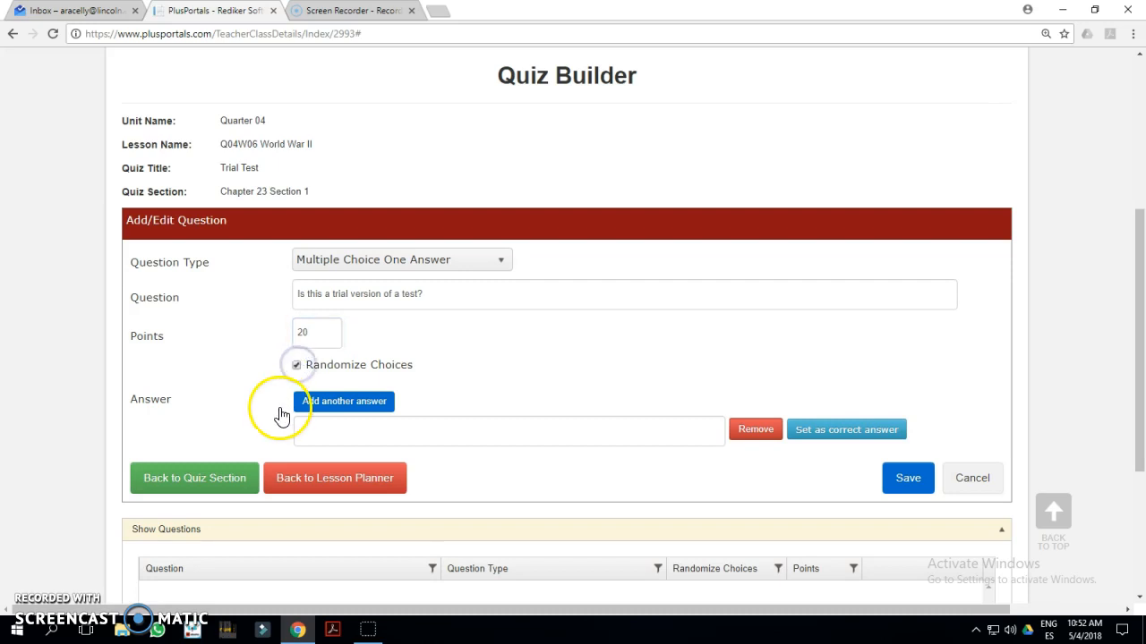
# Enter three answer choices for the question: "Yes", "No" and "Maybe".
pyautogui.click(328, 431)
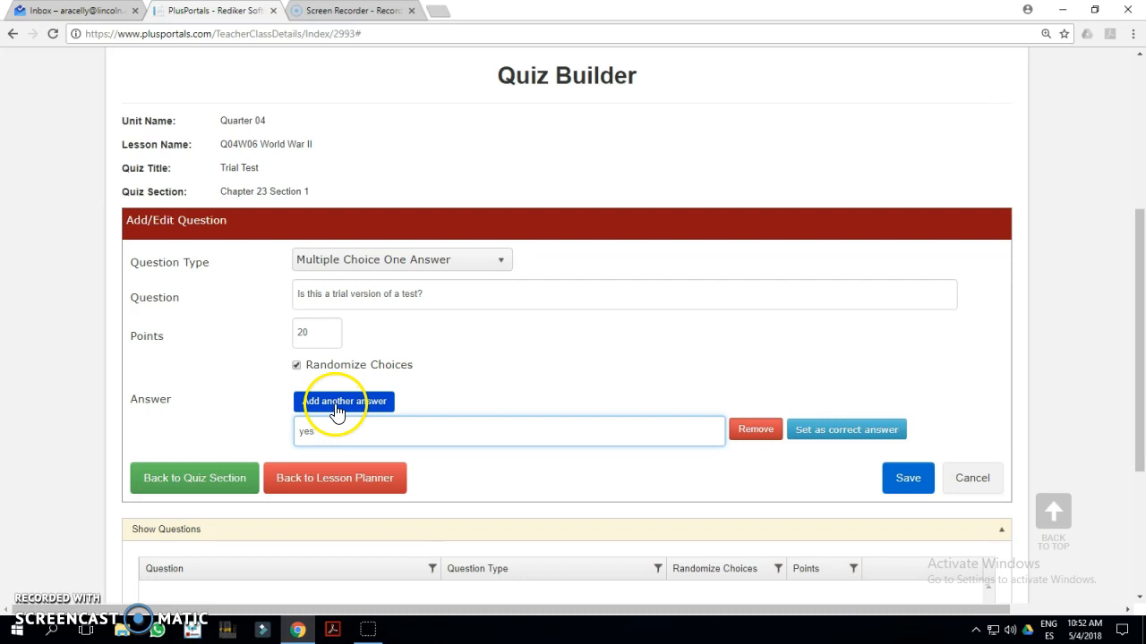
pyautogui.click(333, 403)
pyautogui.click(318, 466)
pyautogui.write('N')
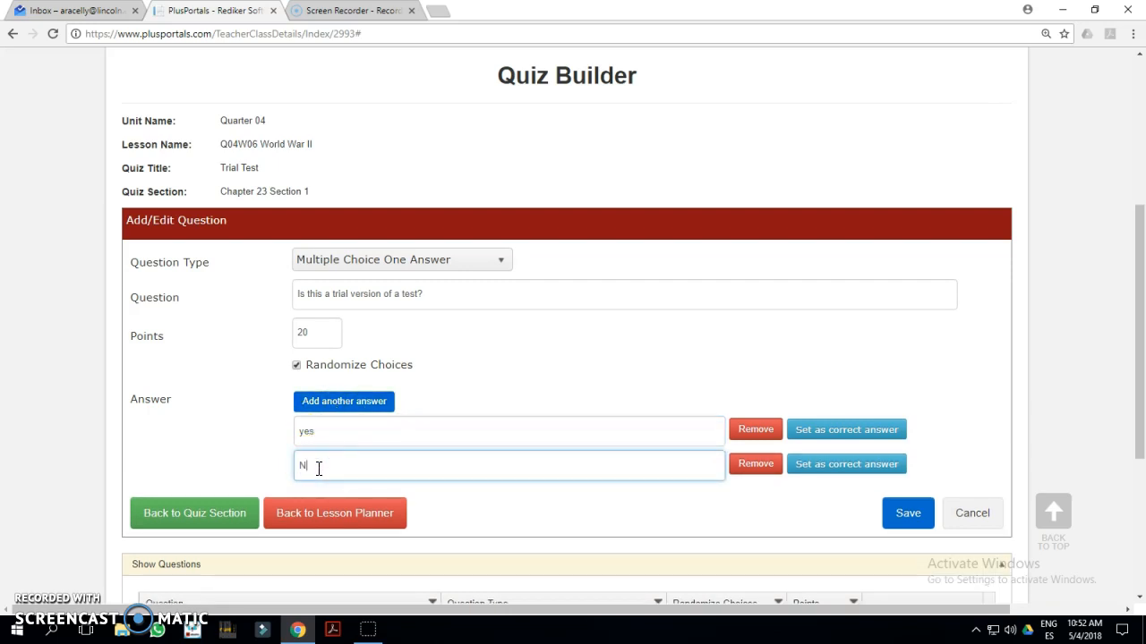
pyautogui.click(333, 401)
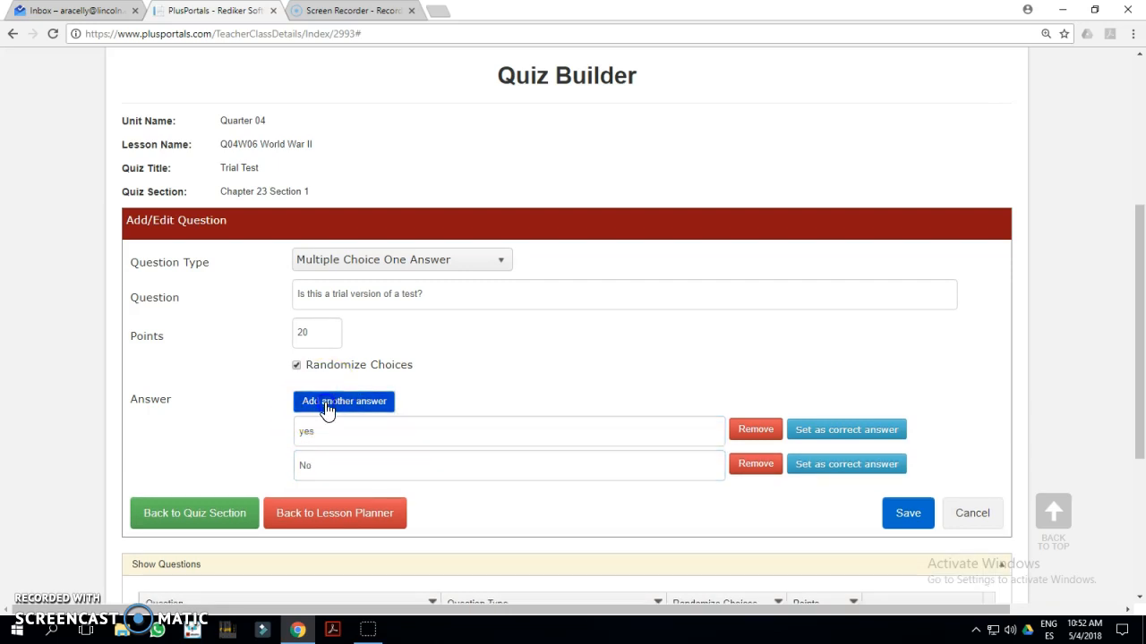
pyautogui.click(314, 500)
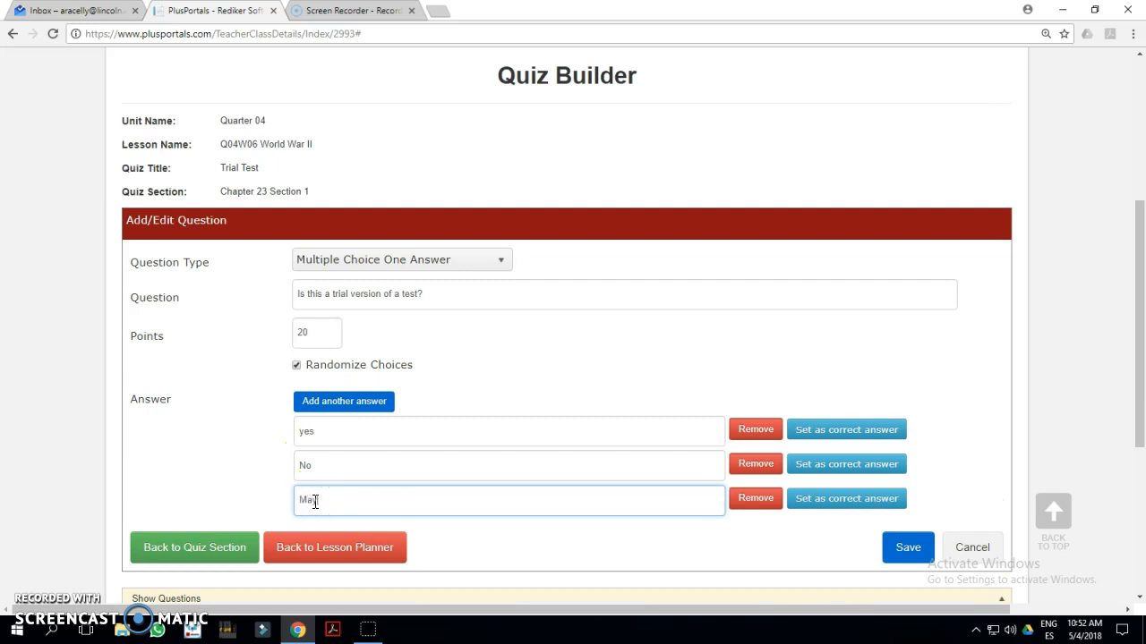
pyautogui.click(306, 429)
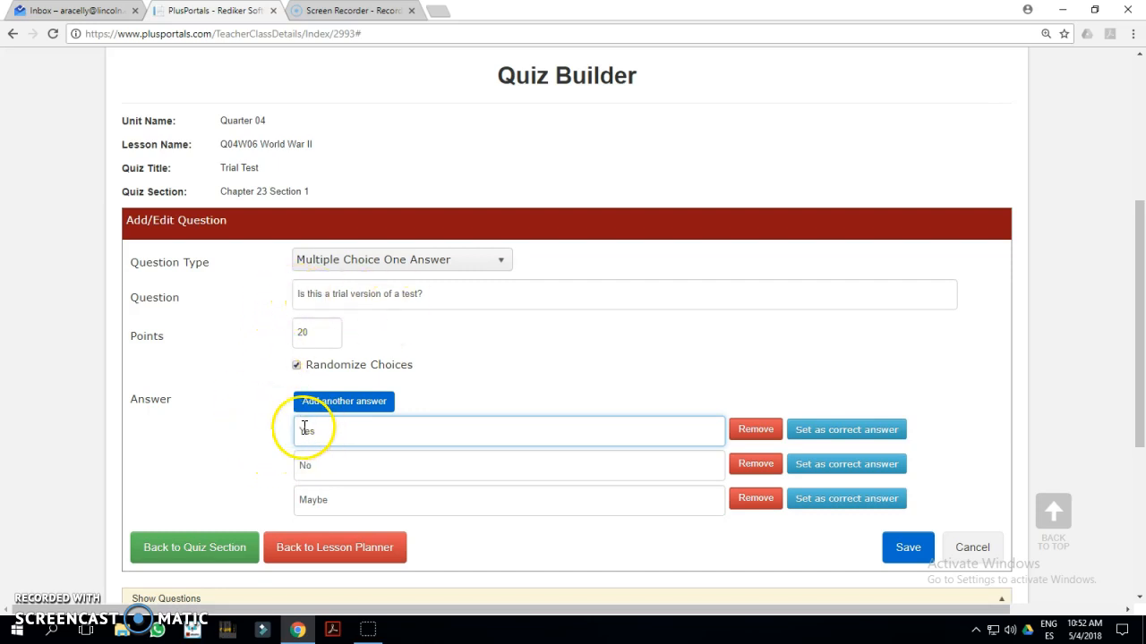
# Set "Yes" as the correct answer and save the question.
pyautogui.click(839, 435)
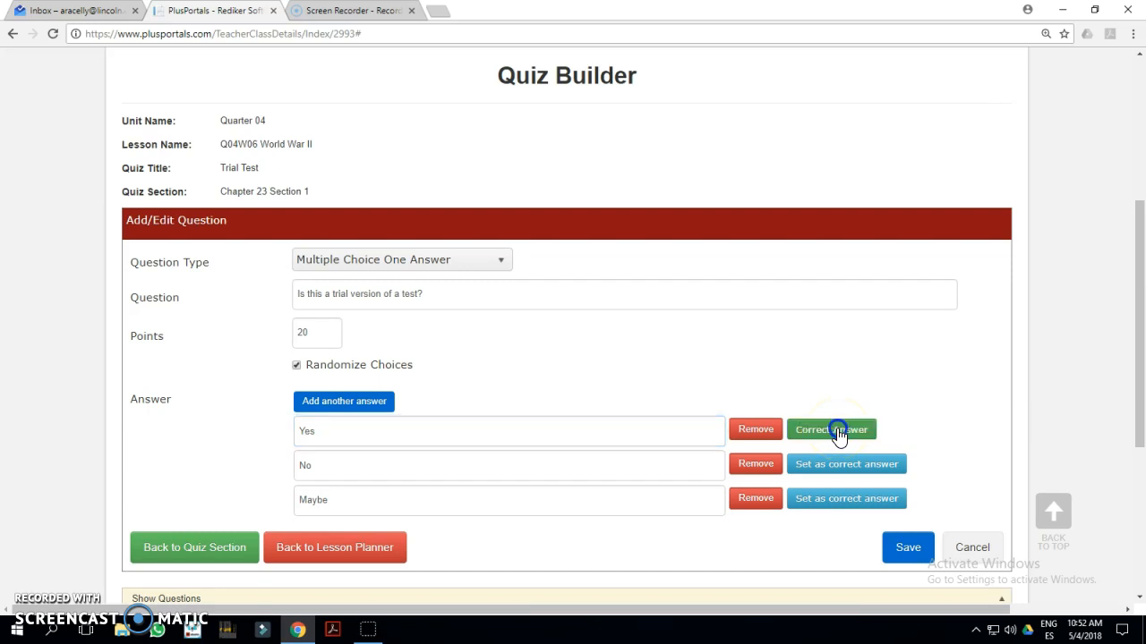
pyautogui.moveTo(1137, 346); pyautogui.dragTo(1126, 461)
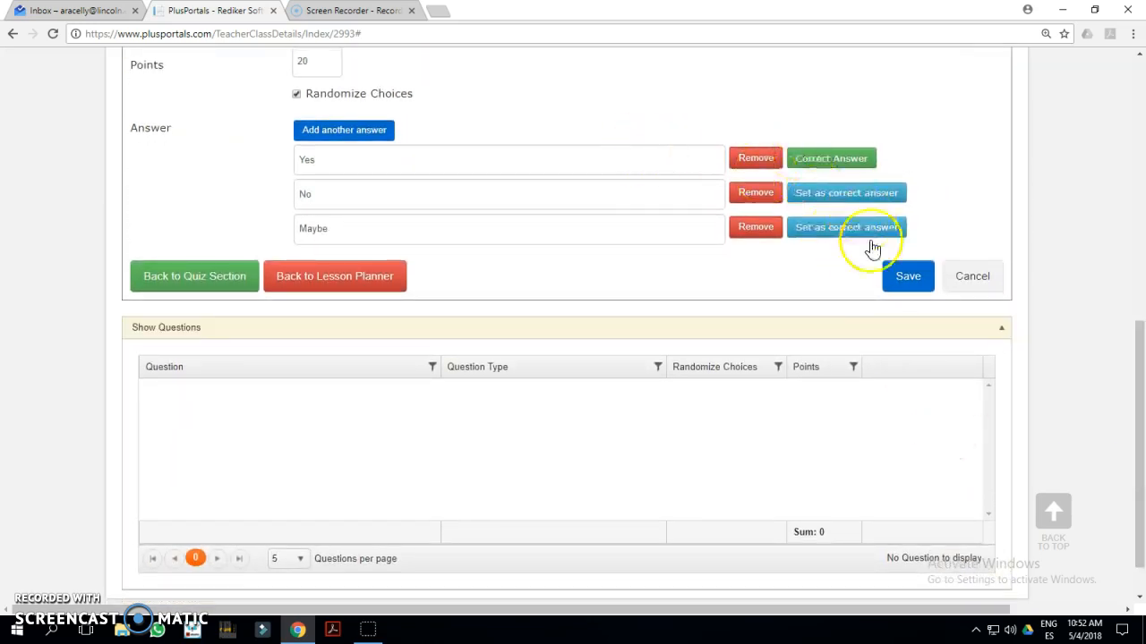
pyautogui.click(904, 281)
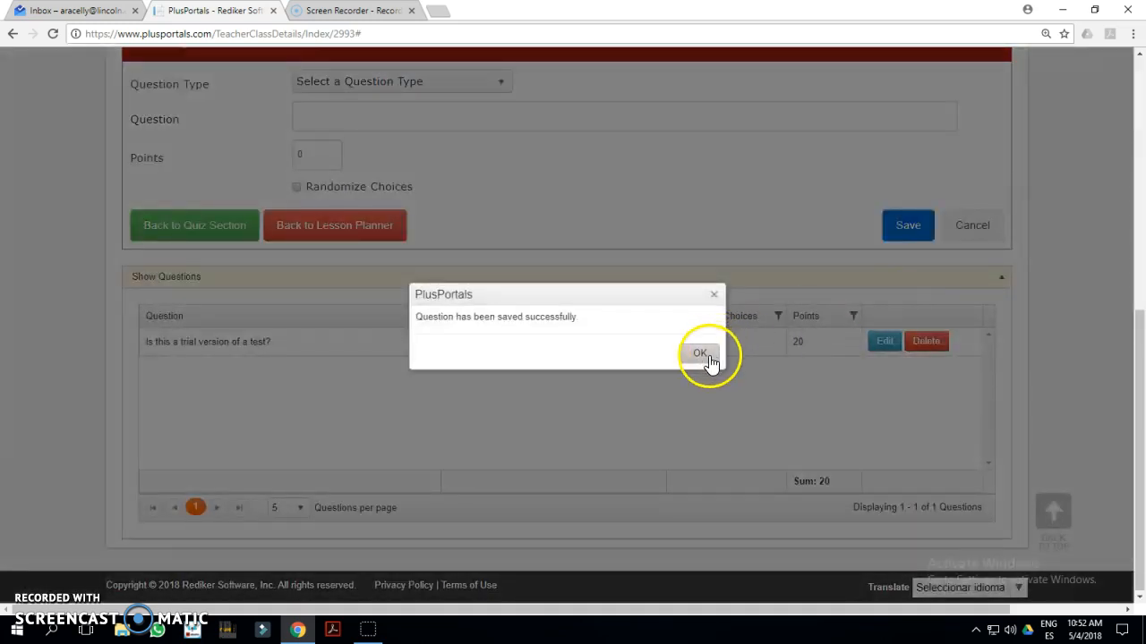
pyautogui.click(707, 355)
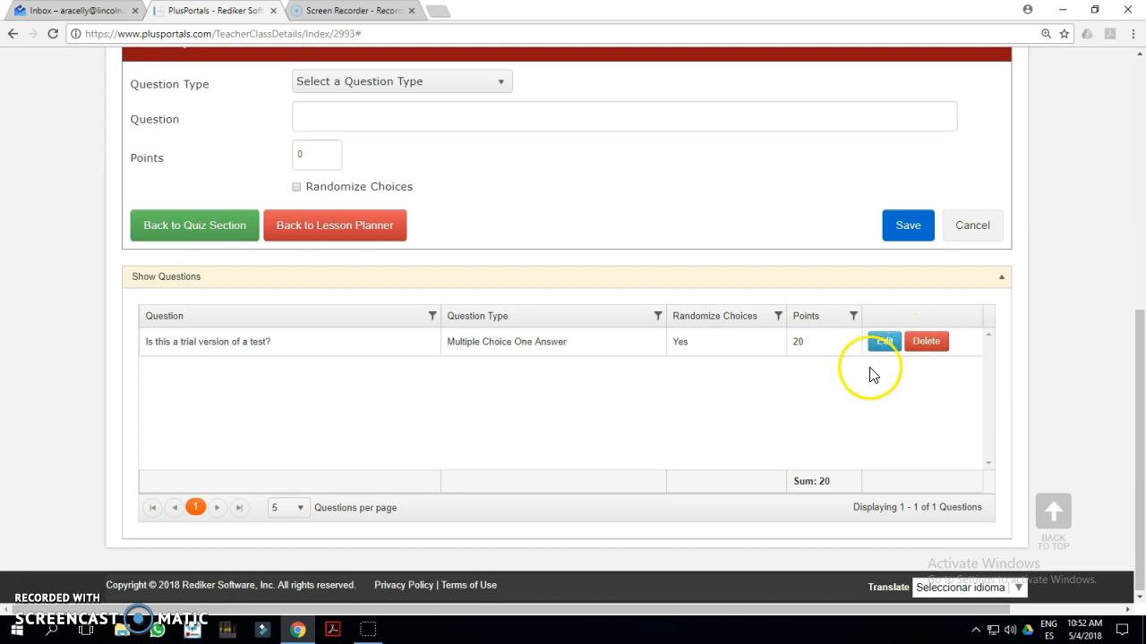
# Return to the lesson planner and check the Trial Test quiz among the activities of the Q04W06 World War II lesson in Quarter 04.
pyautogui.moveTo(1134, 384); pyautogui.dragTo(1140, 317)
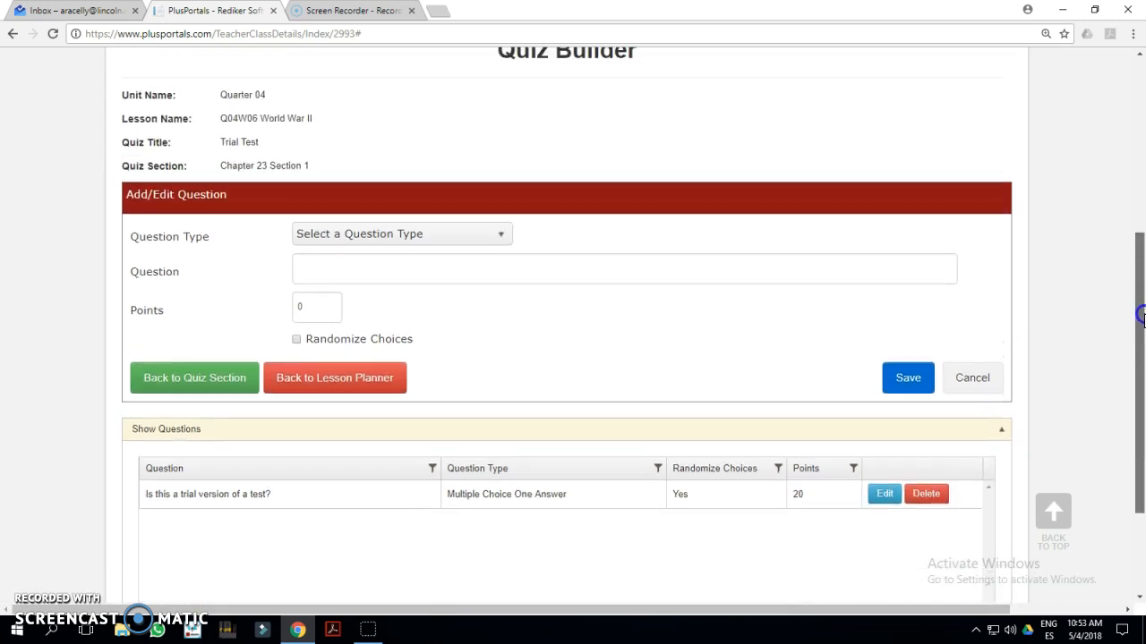
pyautogui.click(314, 383)
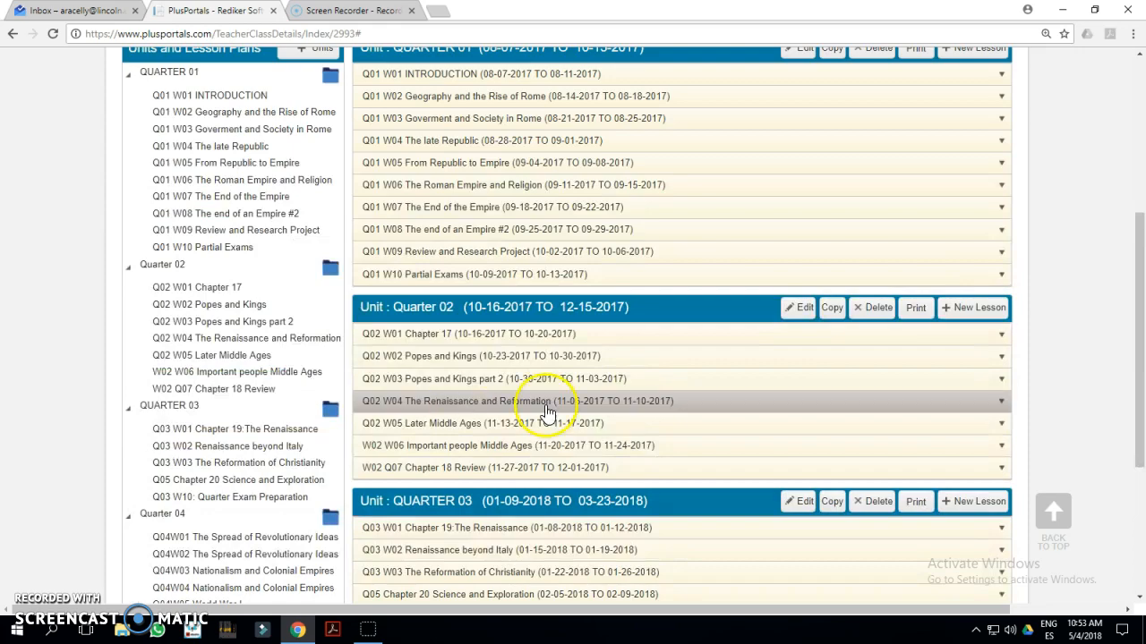
pyautogui.moveTo(1138, 299); pyautogui.dragTo(1140, 419)
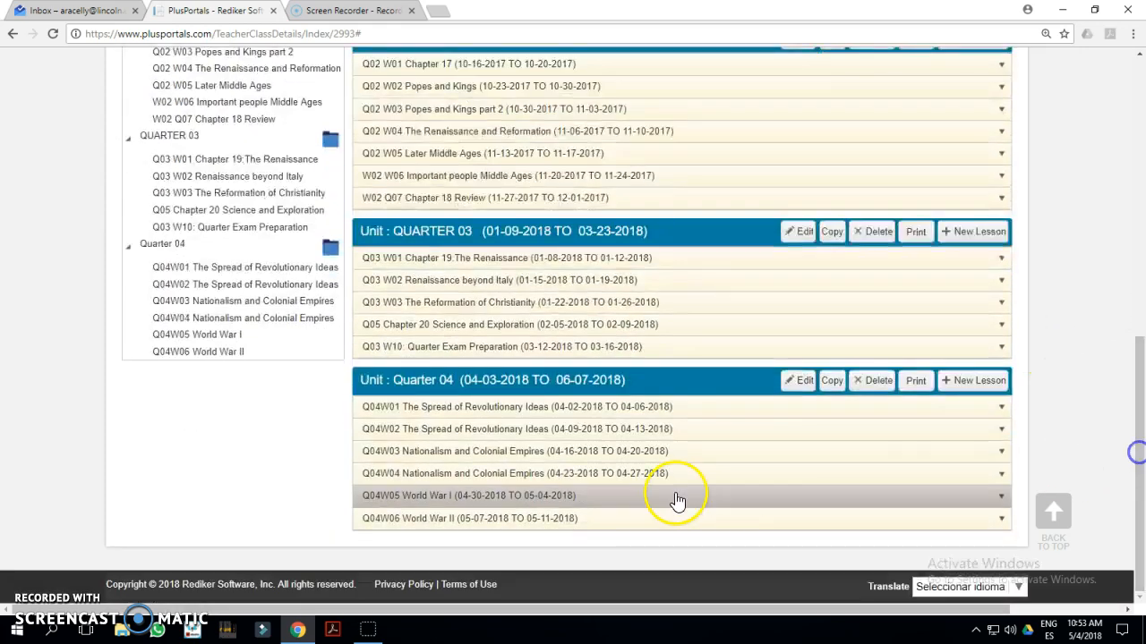
pyautogui.click(519, 521)
pyautogui.moveTo(1138, 384); pyautogui.dragTo(1123, 494)
pyautogui.moveTo(1006, 199); pyautogui.dragTo(1009, 354)
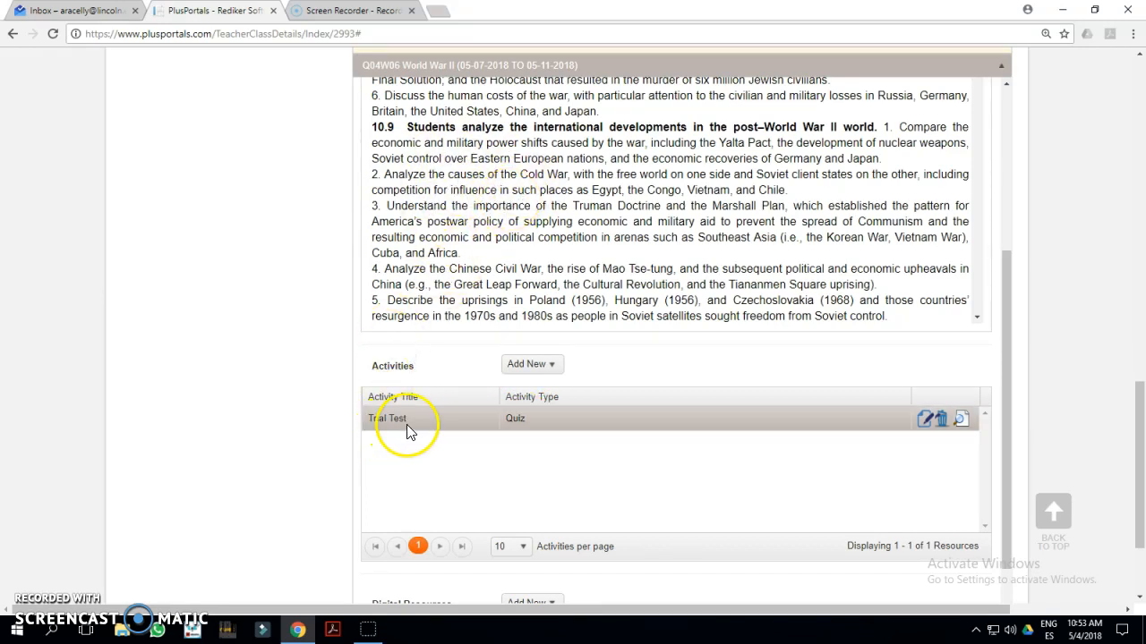
pyautogui.click(924, 425)
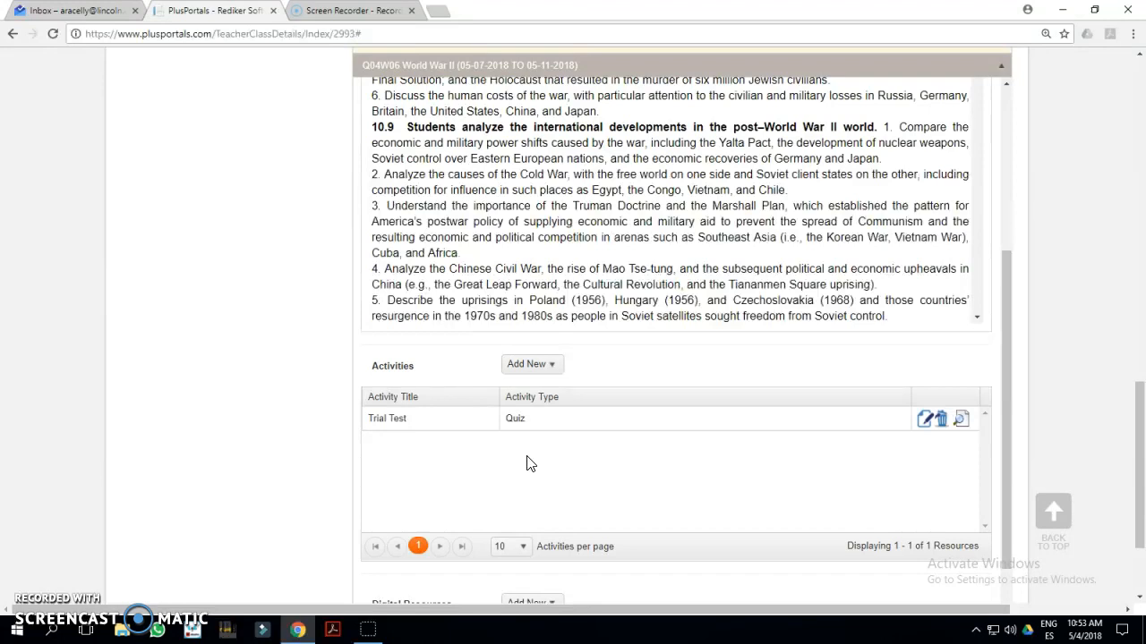
pyautogui.moveTo(1137, 443); pyautogui.dragTo(1139, 385)
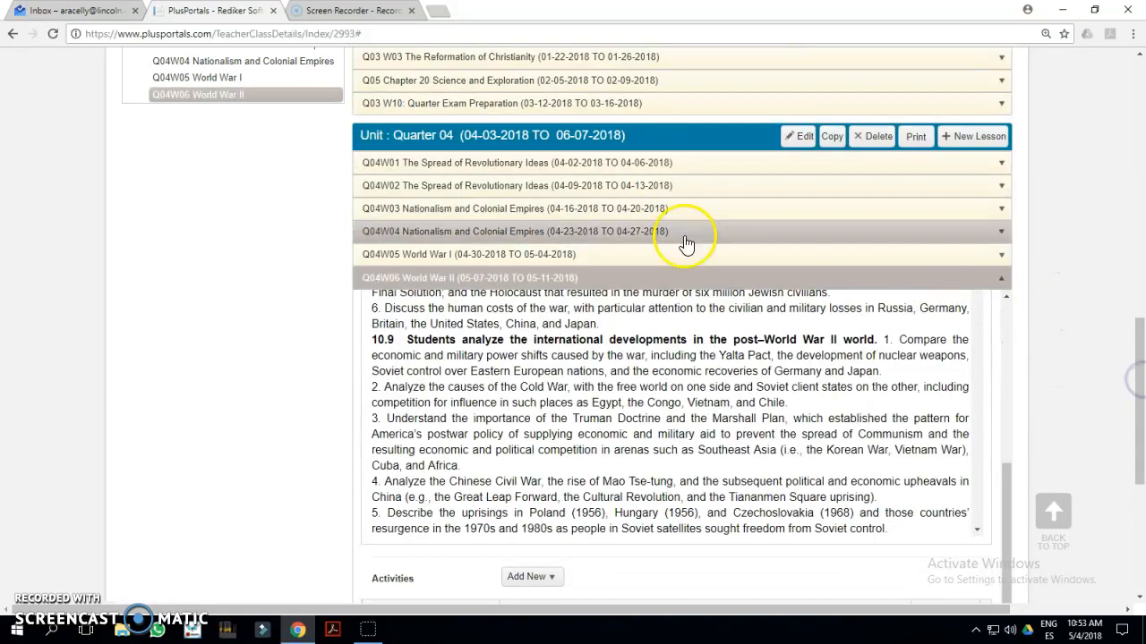